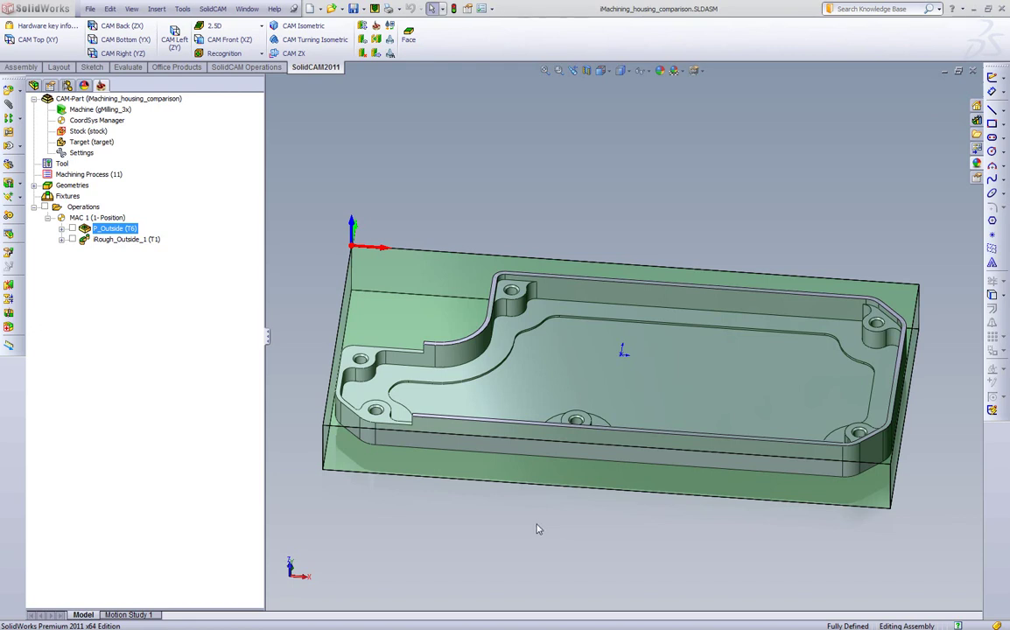
Show the P_Outside toolpath on the model, examine it from above and at an angle, and hide it
left_click(71, 229)
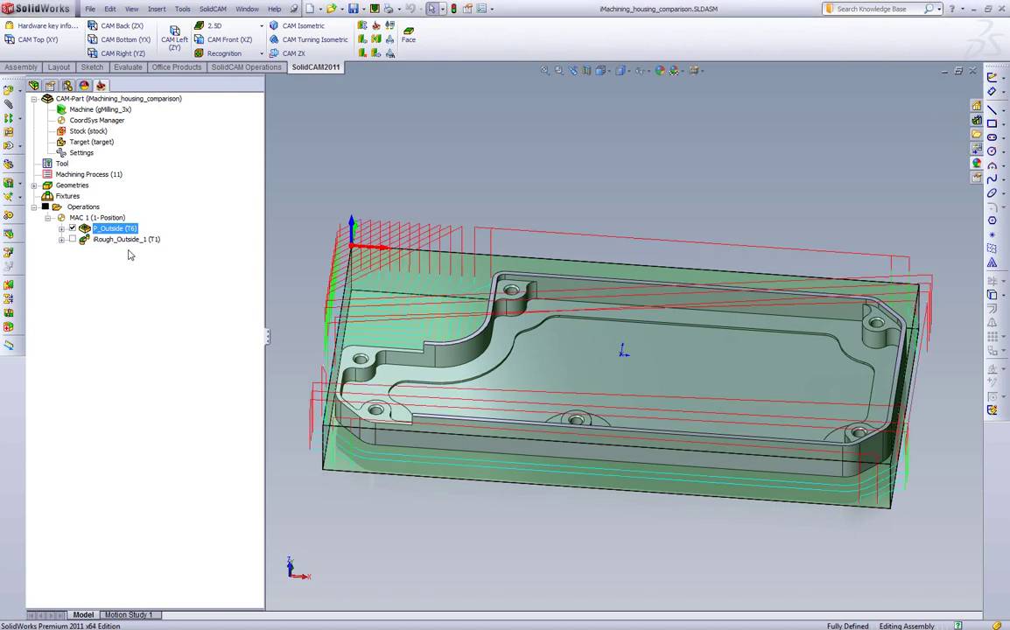
middle_click_drag(407, 285, 431, 418)
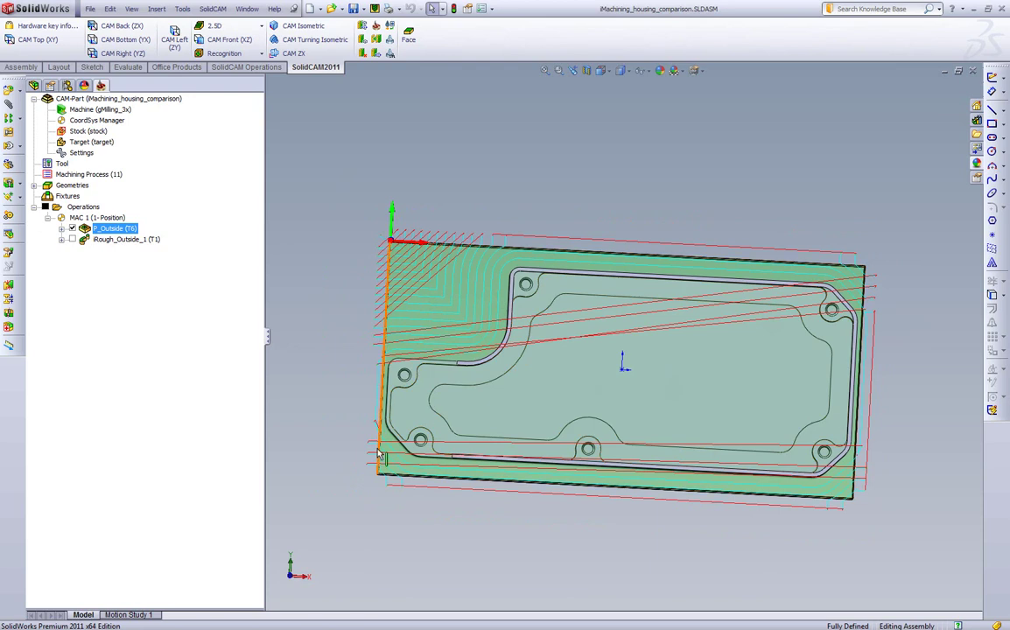
middle_click_drag(705, 480, 696, 343)
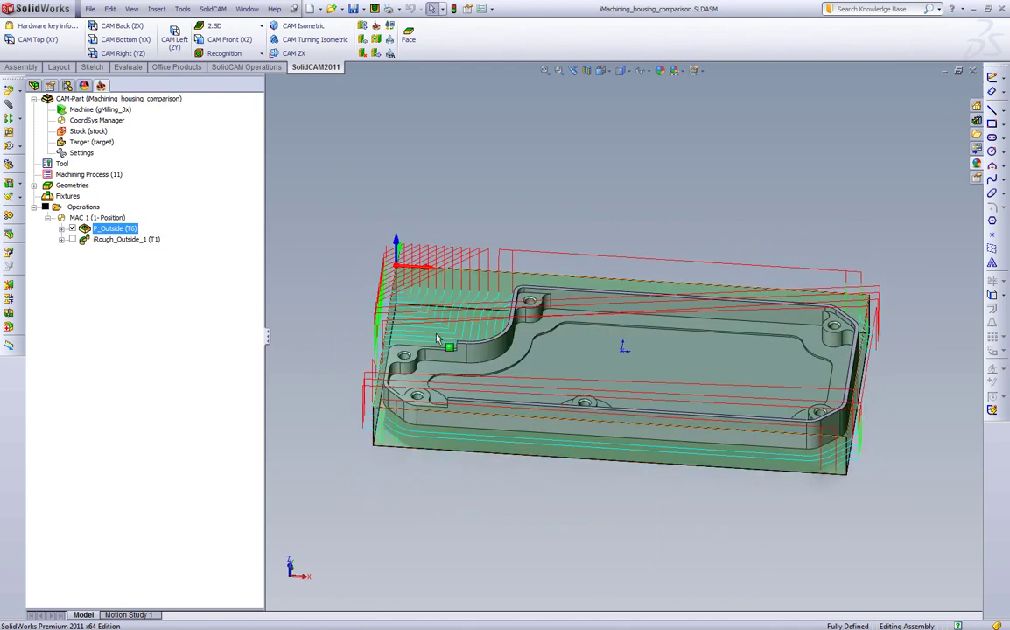
left_click(71, 227)
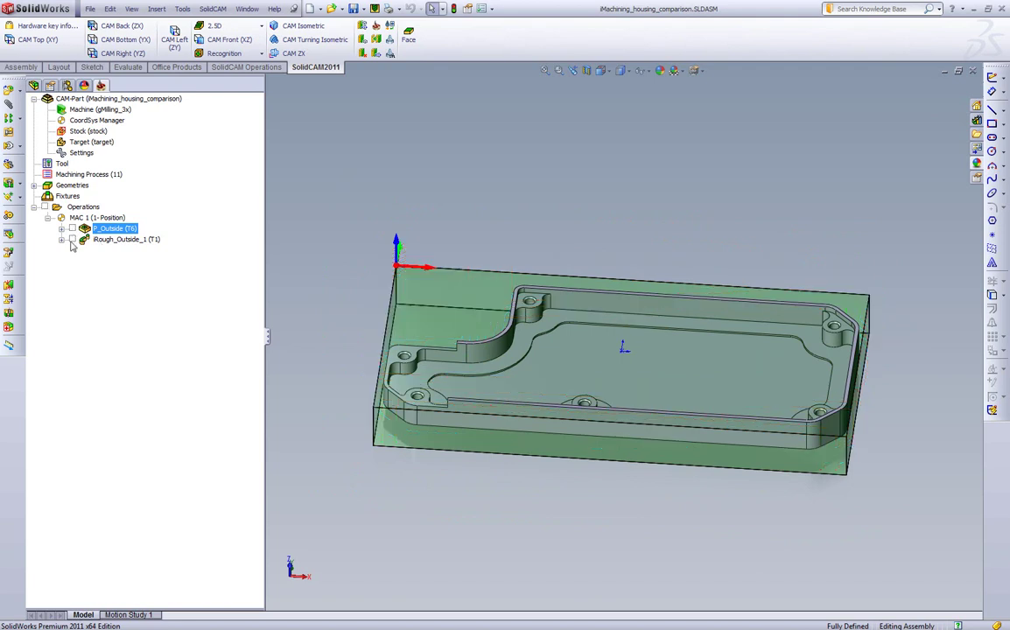
Show the iRough_Outside_1 toolpath on the model, examine its path around the housing, and hide it
left_click(72, 238)
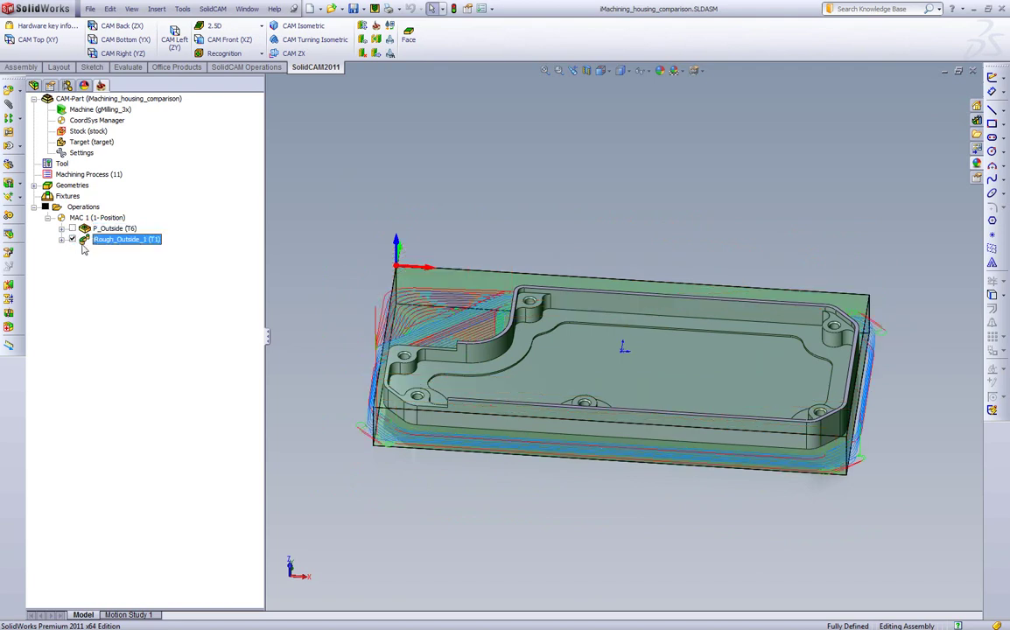
middle_click_drag(393, 388, 146, 310)
left_click(72, 239)
Open the P_Outside pocket operation and review its end mill and its feed and spin data
double_click(114, 229)
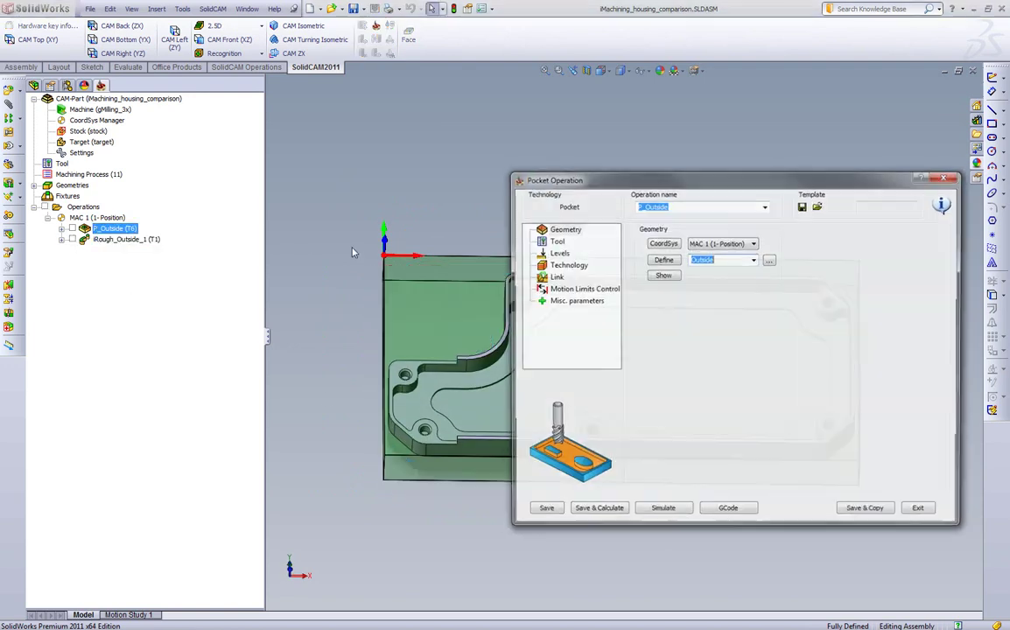
left_click(554, 240)
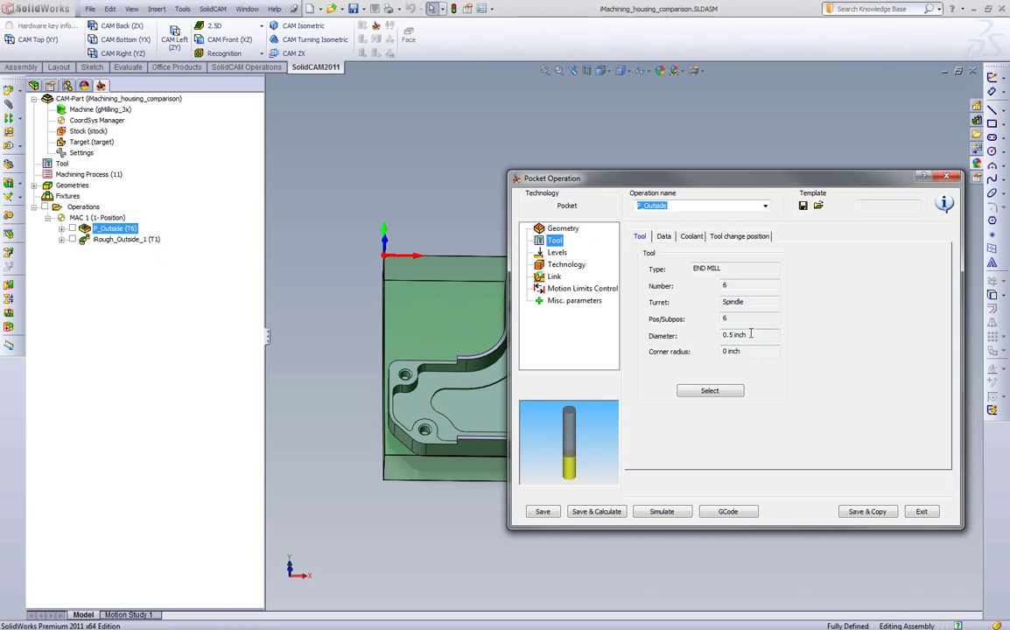
left_click(665, 239)
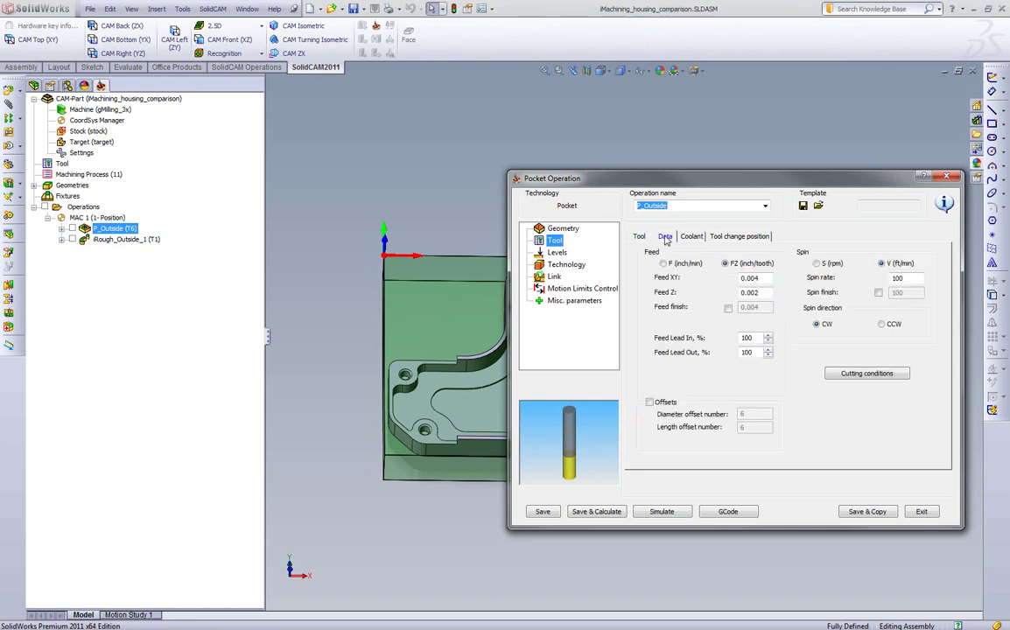
Switch the P_Outside spin units to S (rpm) and the feed units to F (inch/min)
left_click(917, 279)
double_click(917, 278)
left_click(916, 279)
left_click(764, 279)
left_click(816, 263)
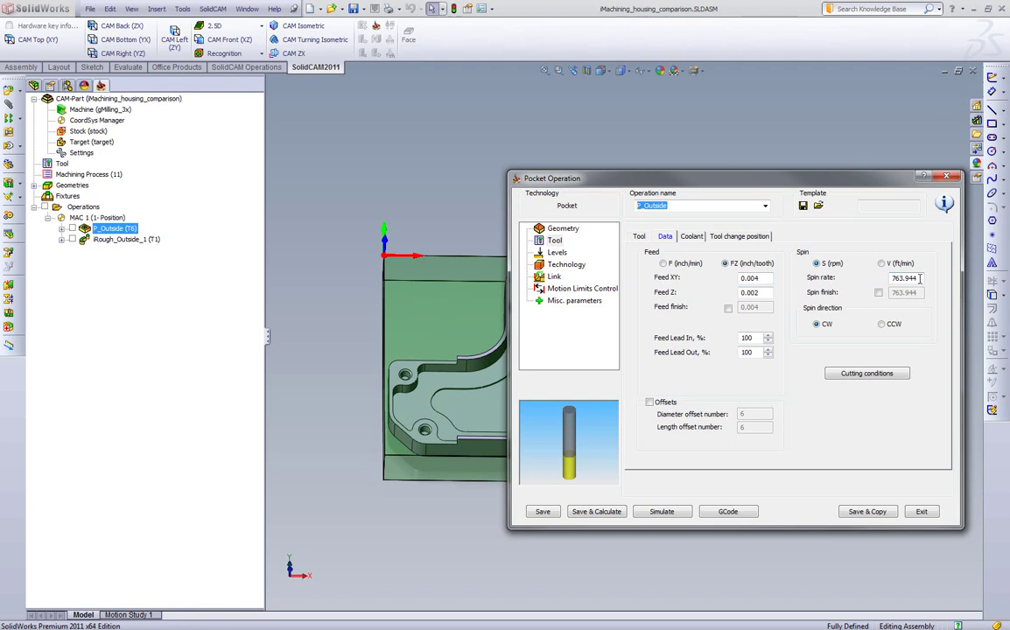
left_click(664, 264)
Review the P_Outside milling levels and step down, along with its technology and overlap settings
left_click(557, 252)
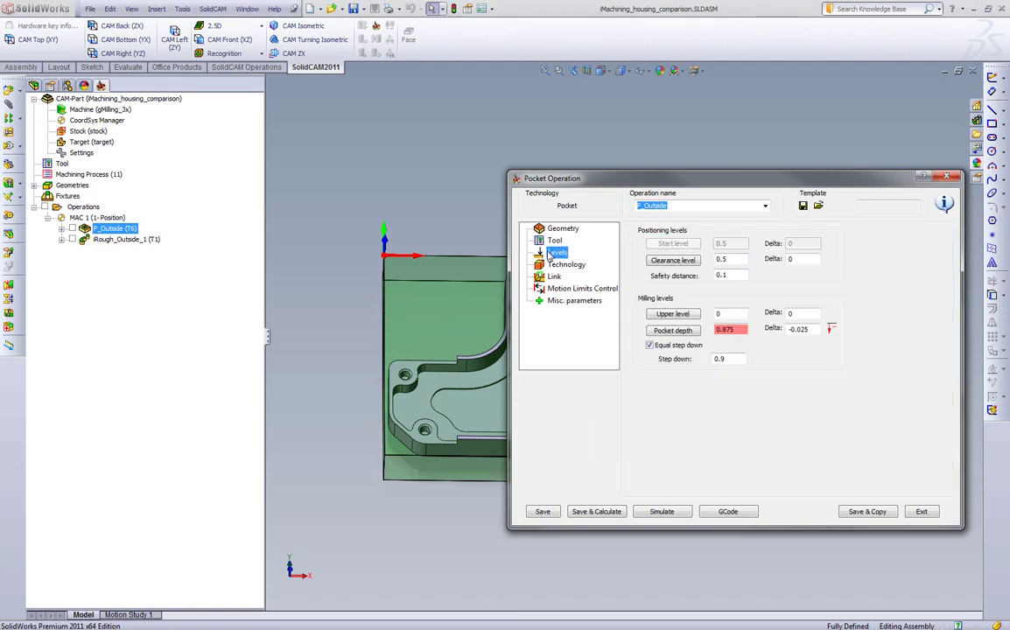
double_click(732, 359)
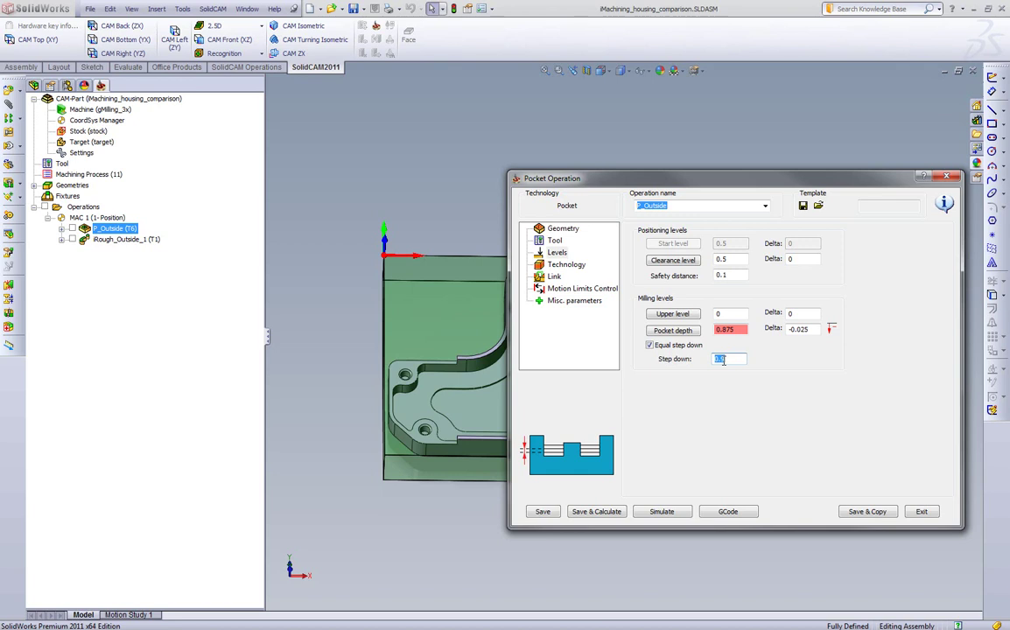
left_click(565, 264)
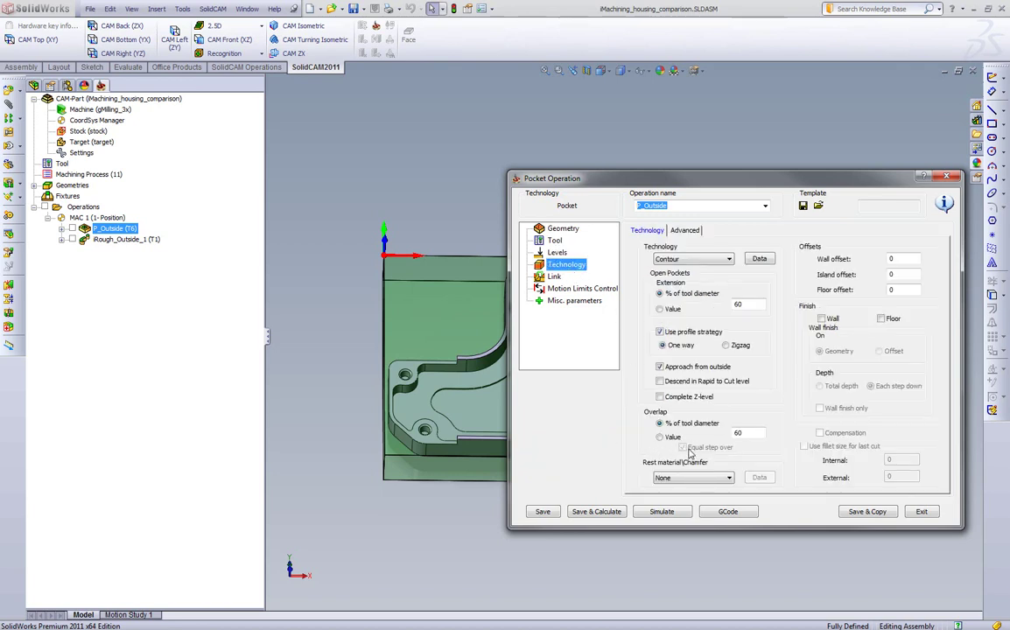
Save and calculate the P_Outside operation and run its Host CAD simulation at slightly reduced speed to check the machining time
left_click(606, 514)
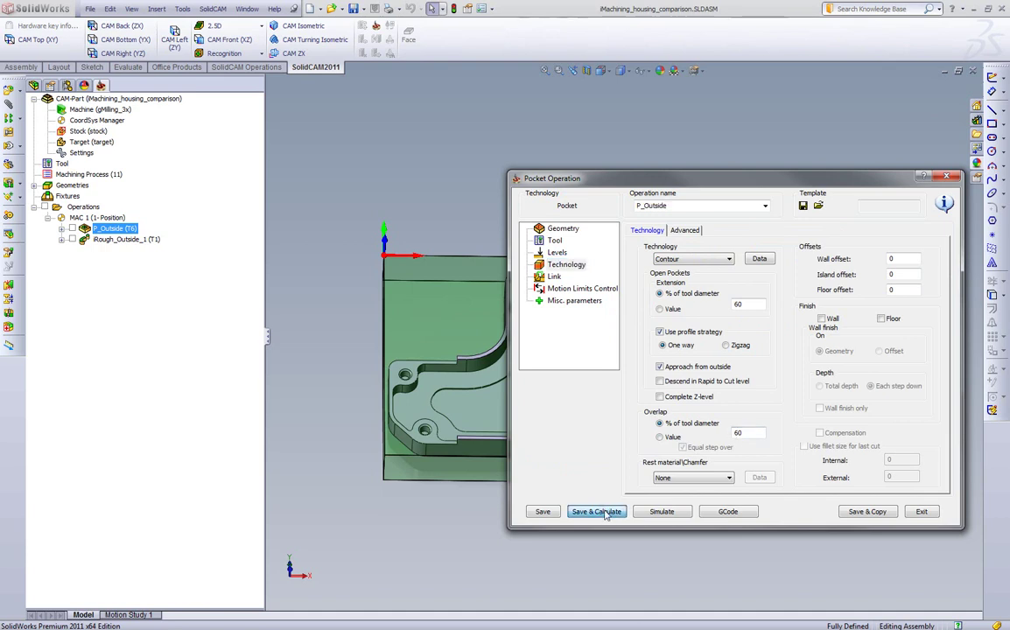
left_click(662, 511)
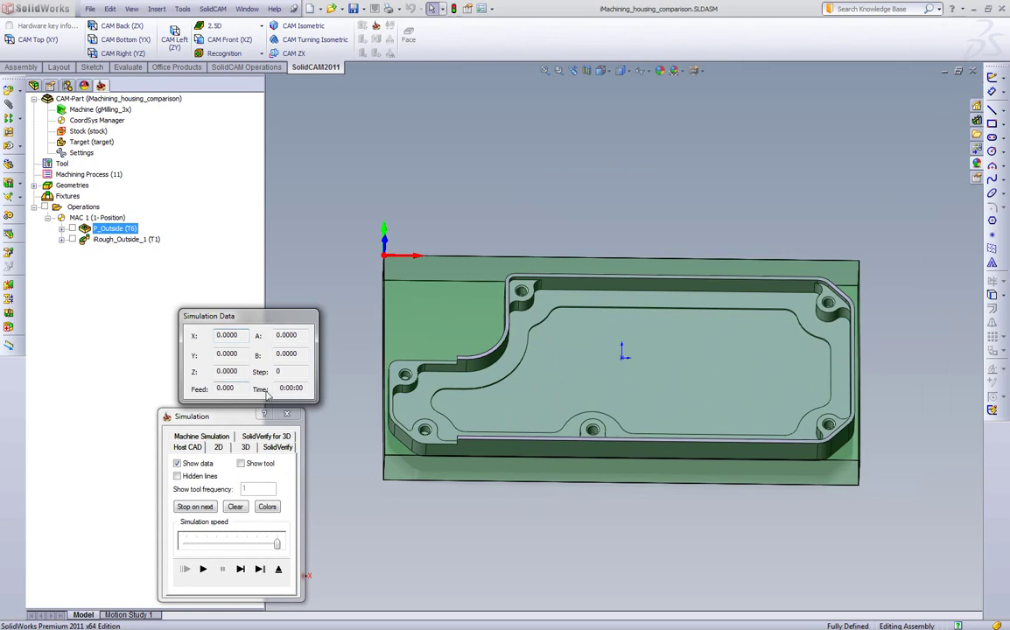
left_click(266, 546)
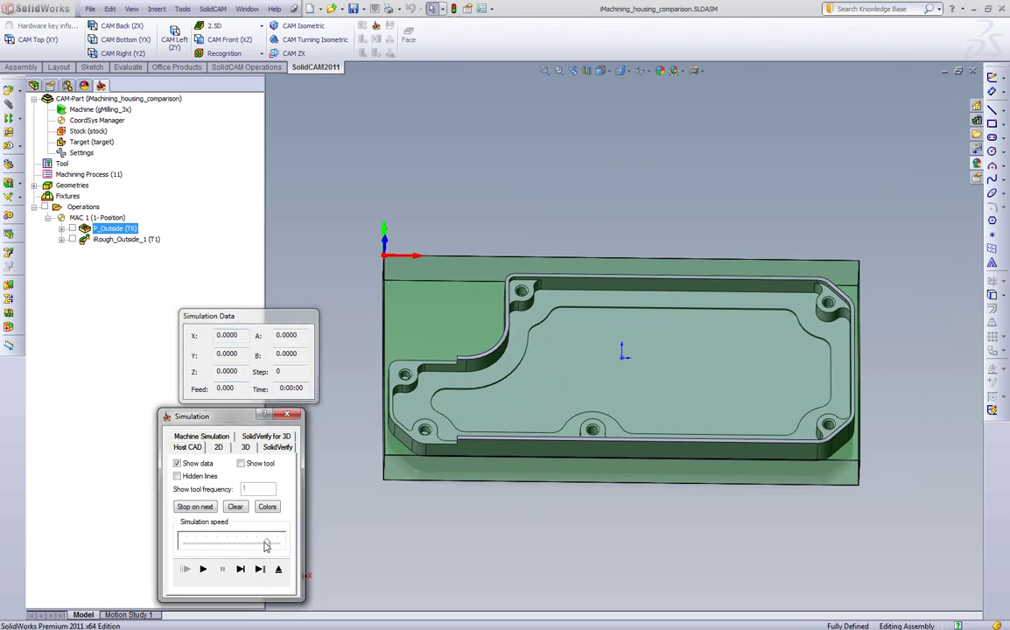
left_click(202, 569)
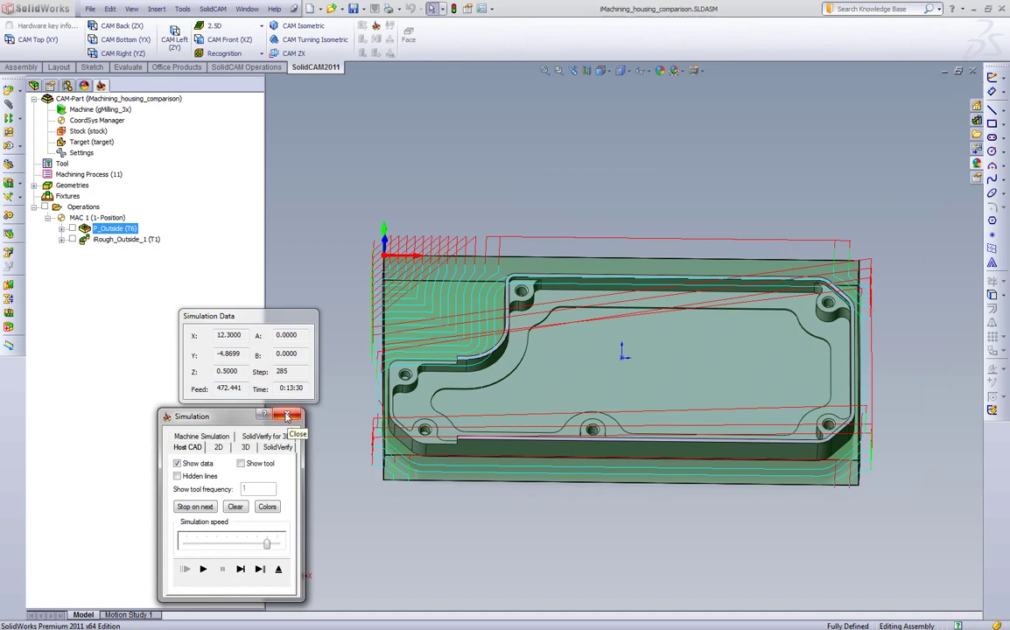
left_click(289, 417)
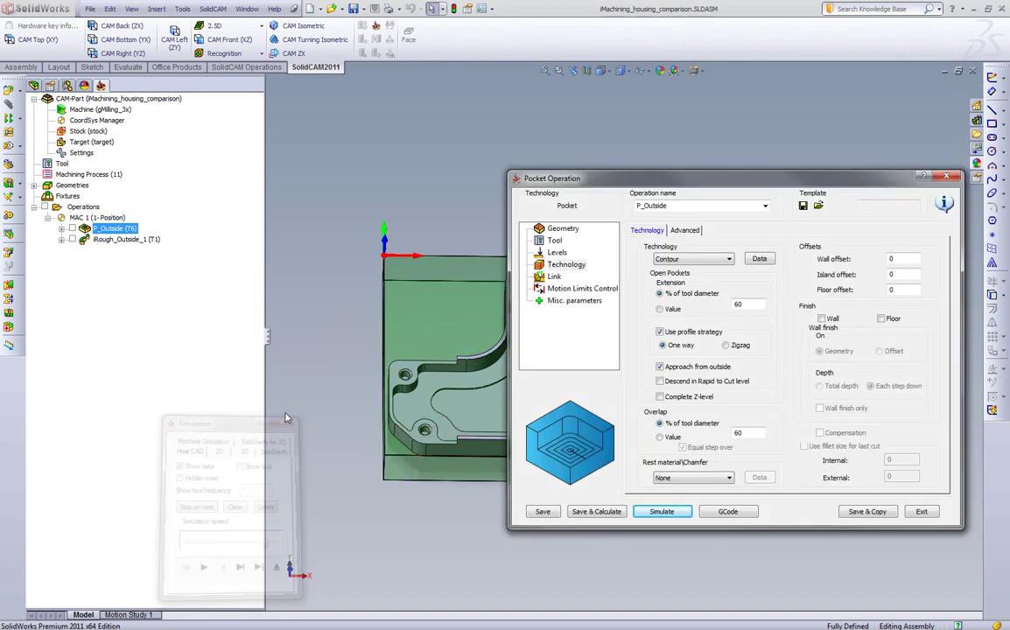
Set the P_Outside step down to 0.5, keeping equal step down, and save and recalculate the operation
left_click(557, 253)
double_click(734, 359)
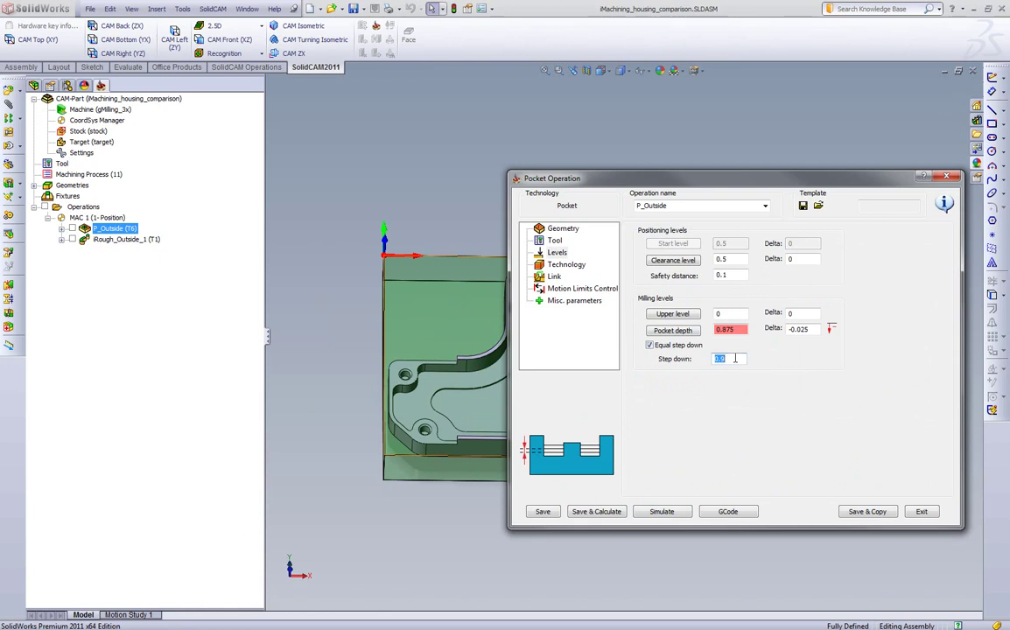
type("0.")
left_click(595, 512)
Simulate the recalculated P_Outside toolpath, check its machining time and cutting passes, and exit the simulation
left_click(661, 512)
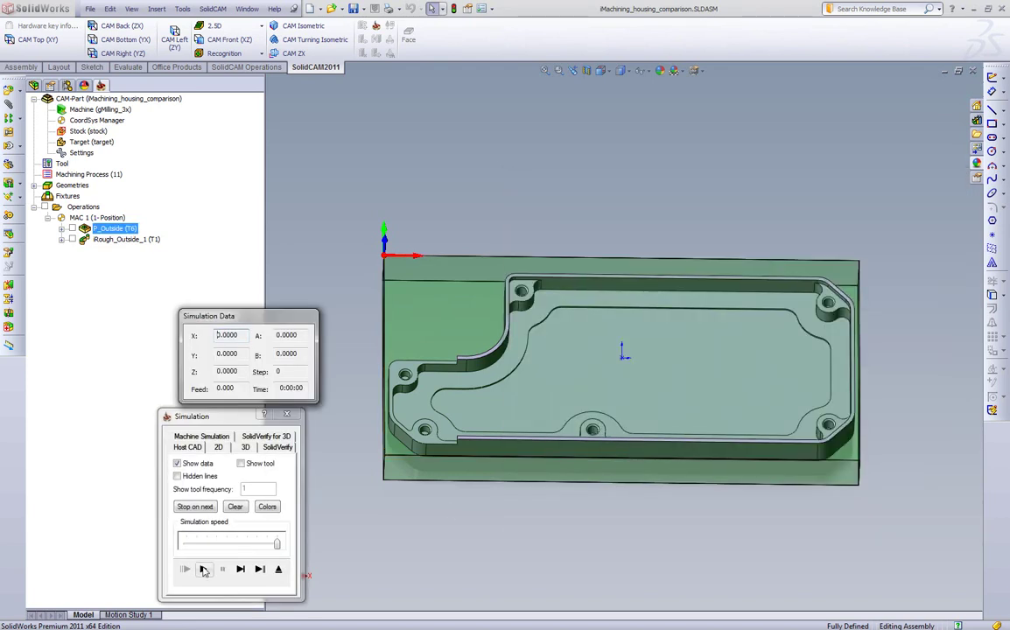
left_click(202, 569)
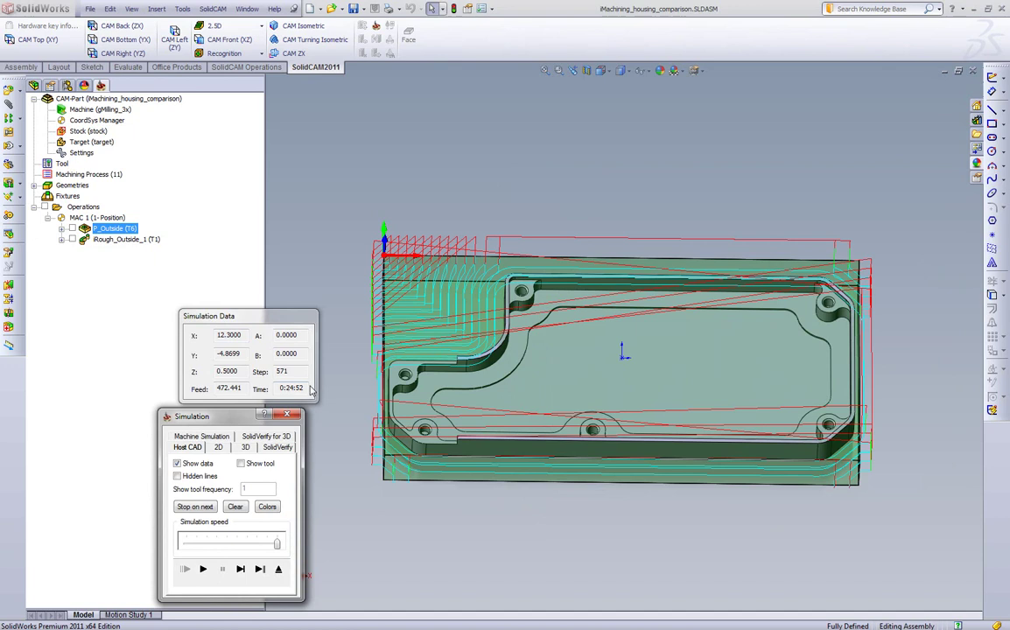
middle_click_drag(570, 518, 581, 551)
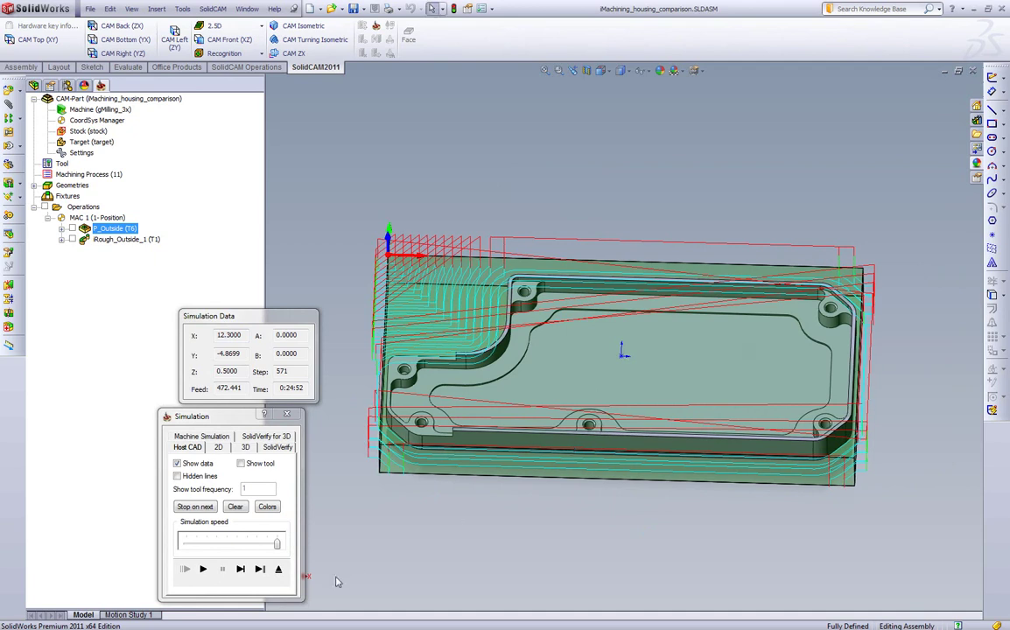
left_click(279, 569)
Check the lengths of the stock block's long and short edges and close the pocket operation
left_click_drag(553, 170, 149, 188)
left_click(592, 261)
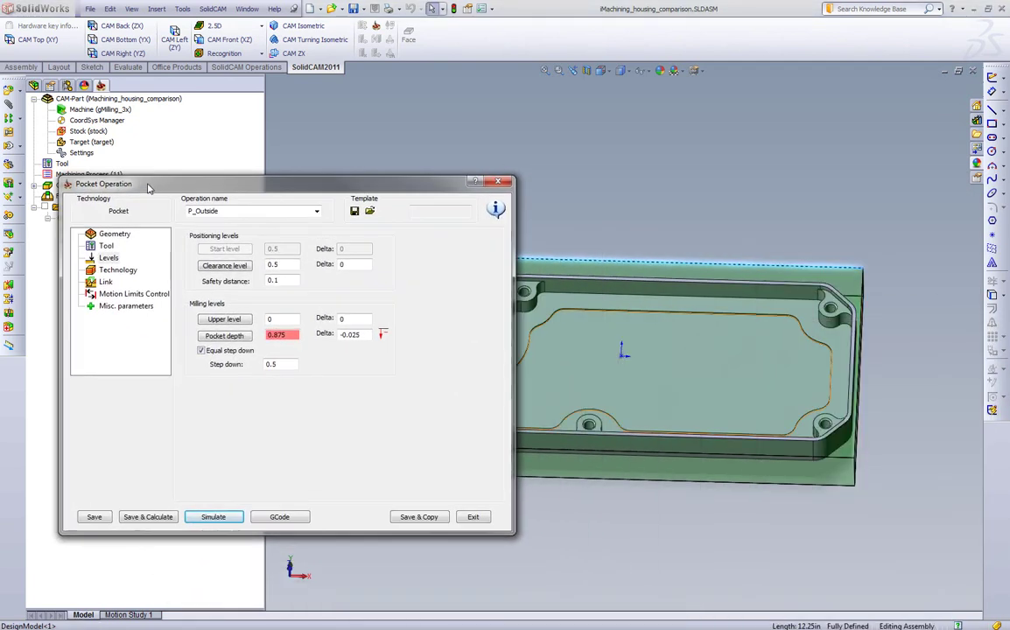
left_click(865, 292)
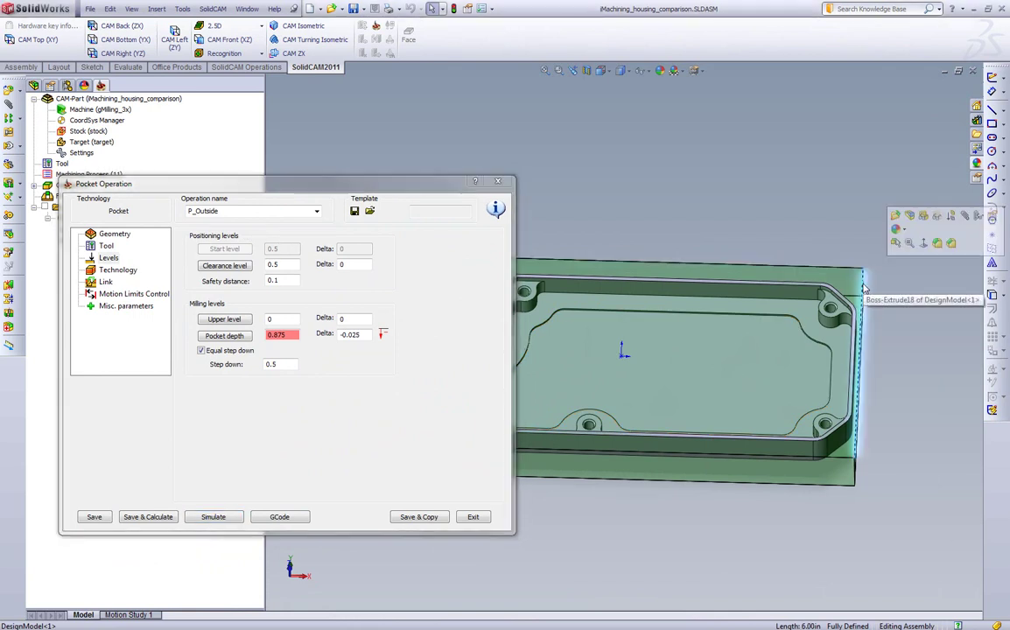
left_click(501, 182)
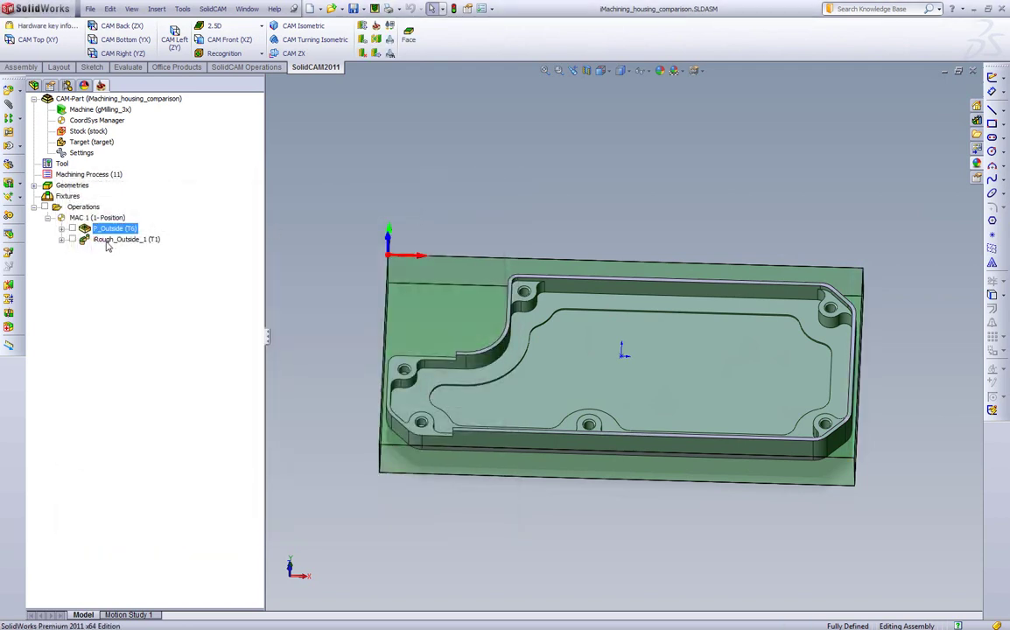
Open the iRough_Outside_1 iMachining operation and review its end mill and its feed and spin data
double_click(105, 242)
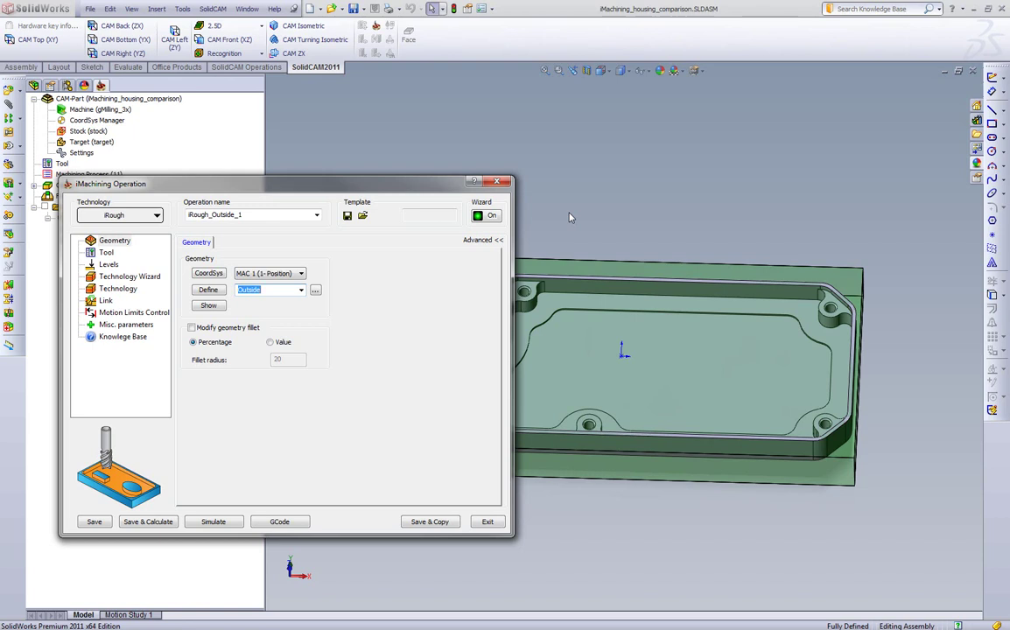
left_click(107, 253)
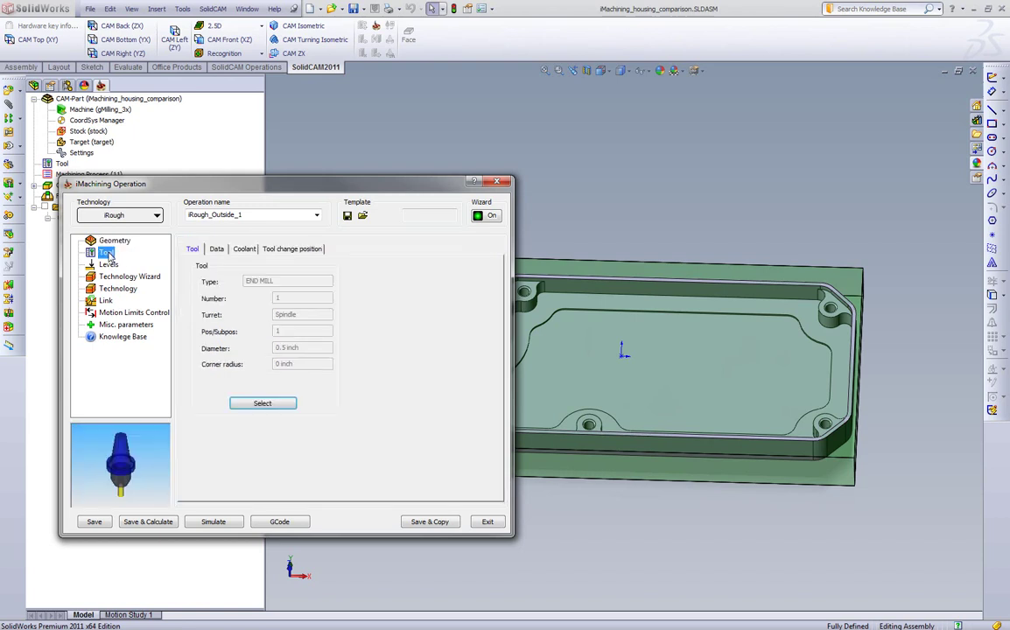
left_click(218, 250)
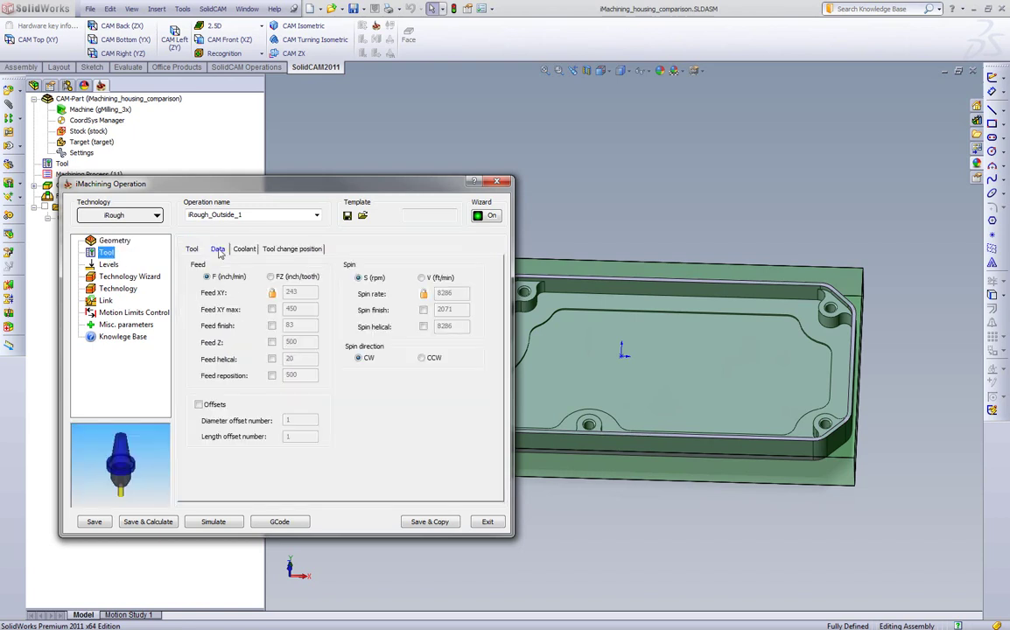
Turn off the iMachining wizard, then set the spin rate to 763 rpm and Feed XY to 12.5 inch/min
left_click(491, 217)
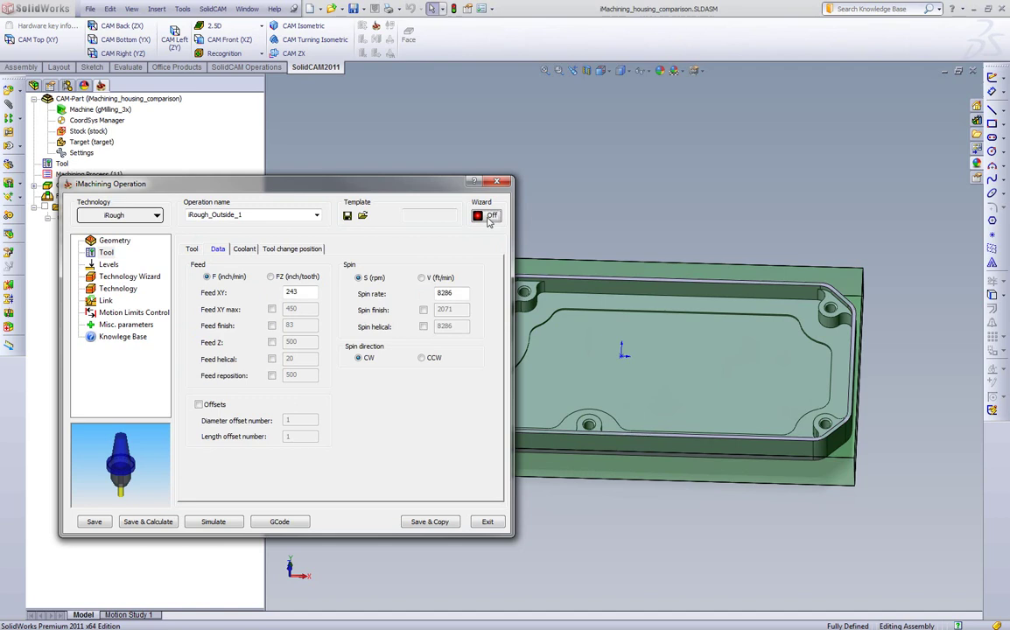
double_click(453, 293)
type("763")
double_click(300, 292)
type("12.5")
Set the iRough_Outside_1 cutting angles to a minimum of 45 and a maximum of 80
left_click(111, 290)
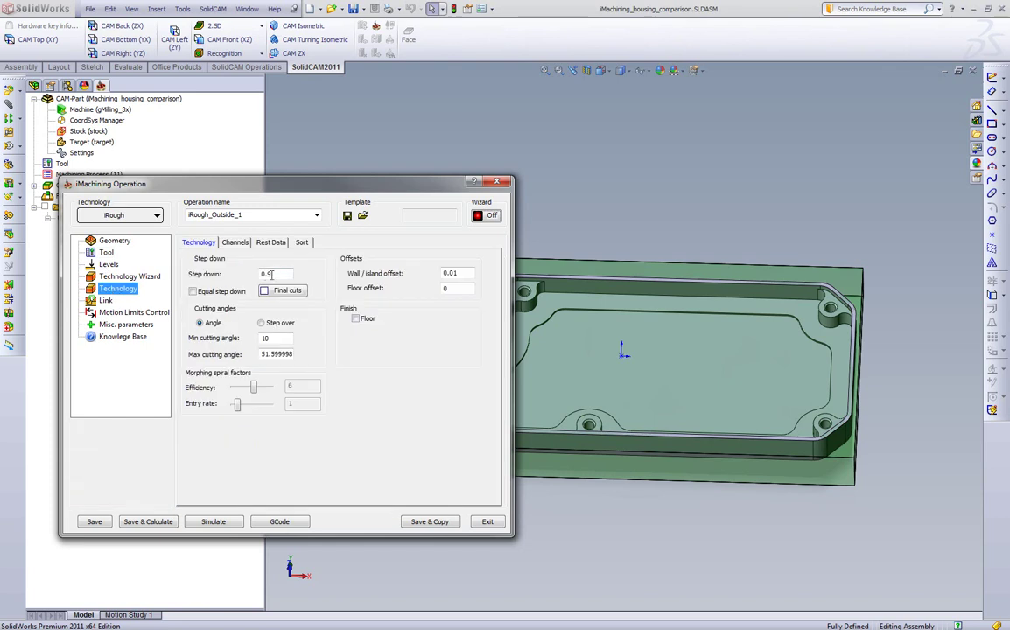
double_click(287, 354)
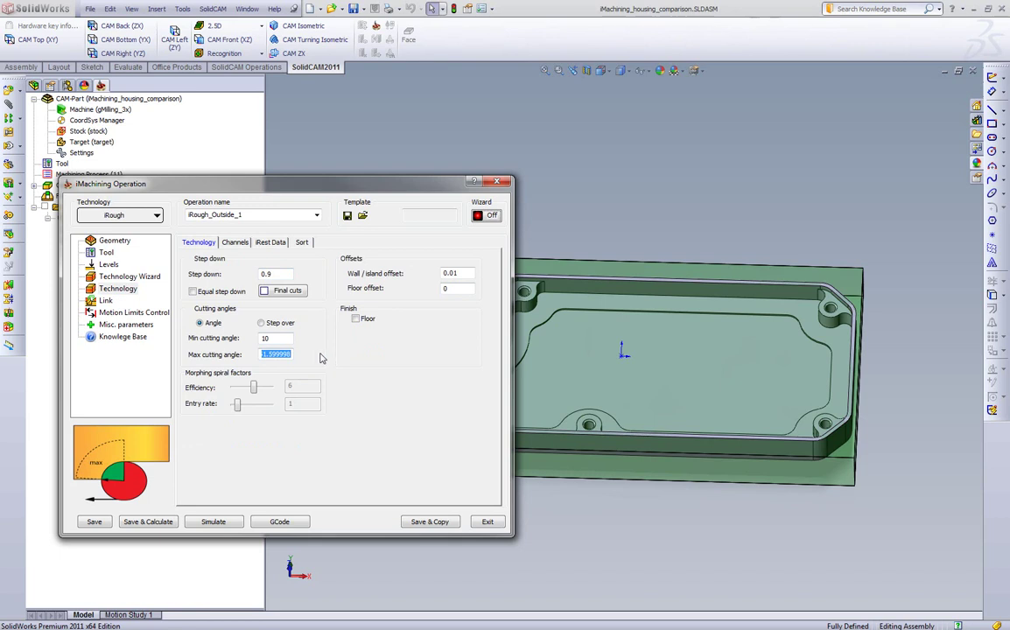
left_click(280, 326)
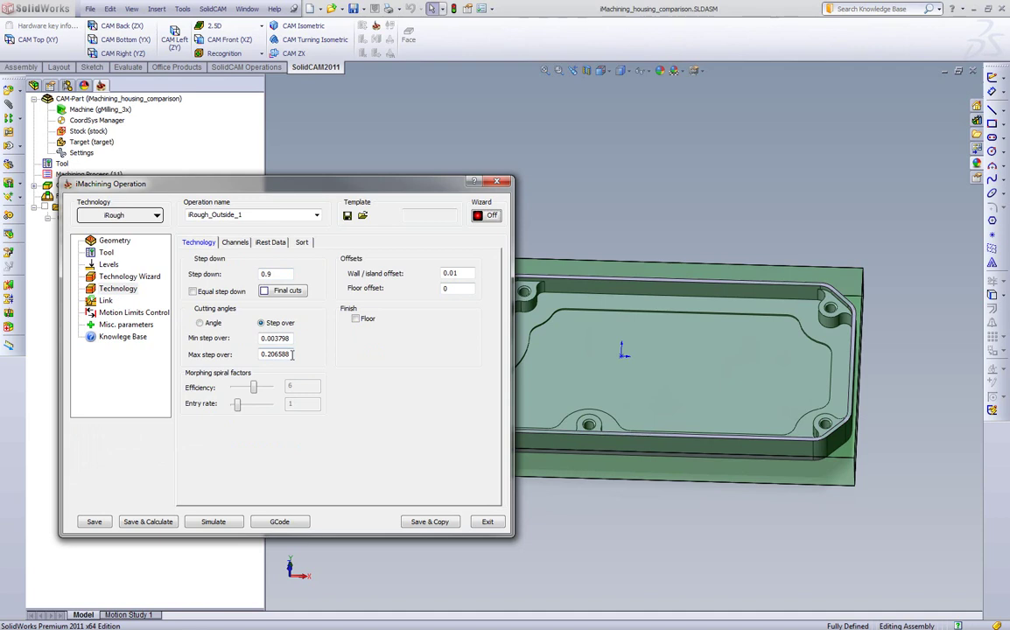
left_click(200, 324)
double_click(273, 338)
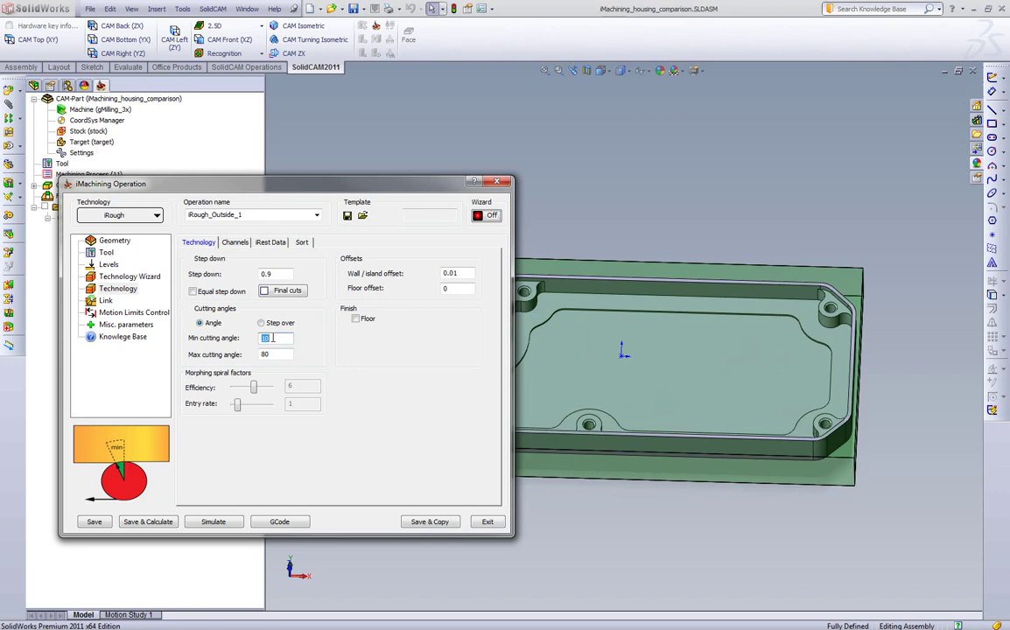
type("45")
Save and calculate the iRough_Outside_1 operation and run its Host CAD simulation to check the machining time
left_click(159, 521)
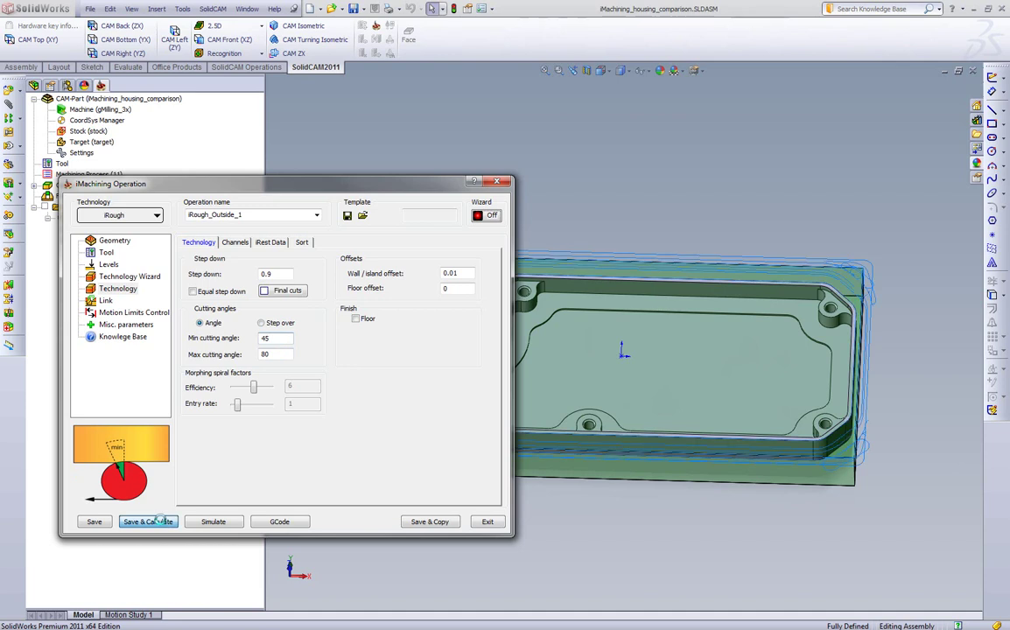
left_click(212, 522)
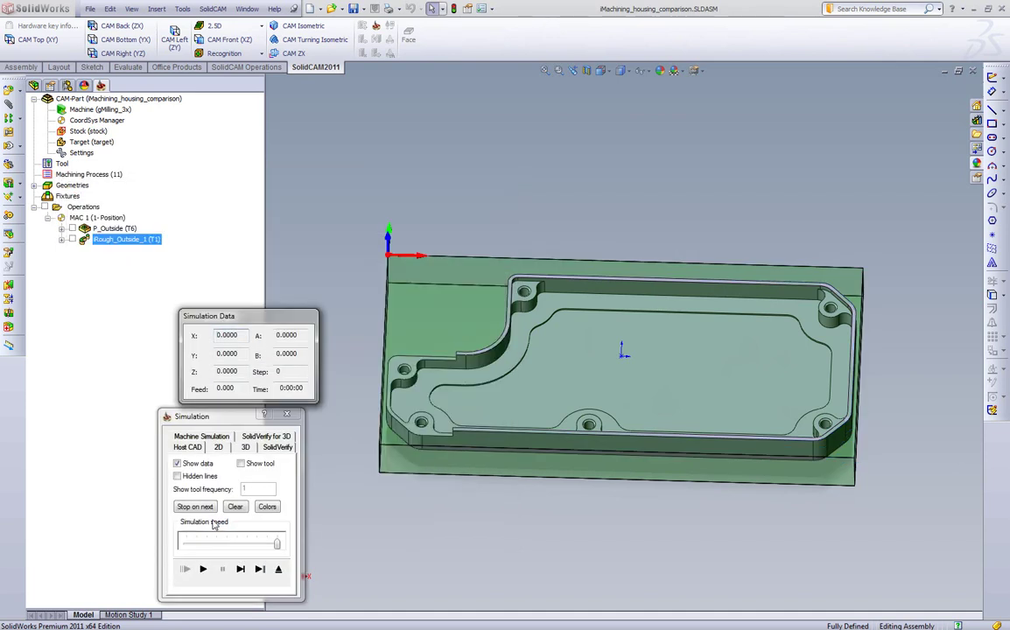
left_click(204, 571)
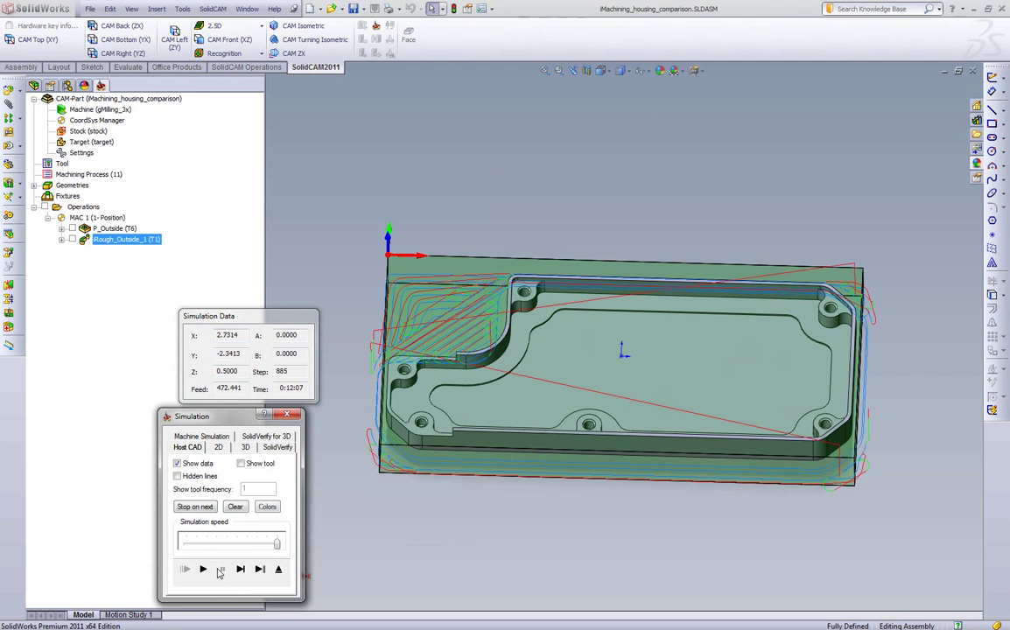
Examine the simulated iRough_Outside_1 toolpath around the housing from oblique, low side and top angles
left_click(220, 570)
middle_click_drag(470, 396, 470, 346)
middle_click_drag(623, 345, 528, 396)
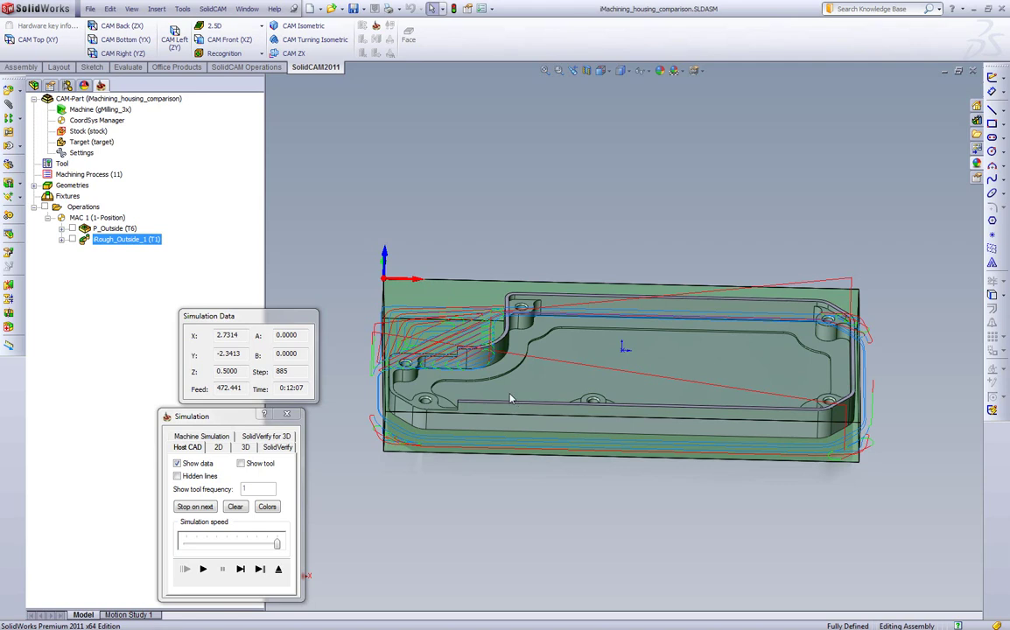
middle_click_drag(513, 393, 543, 473)
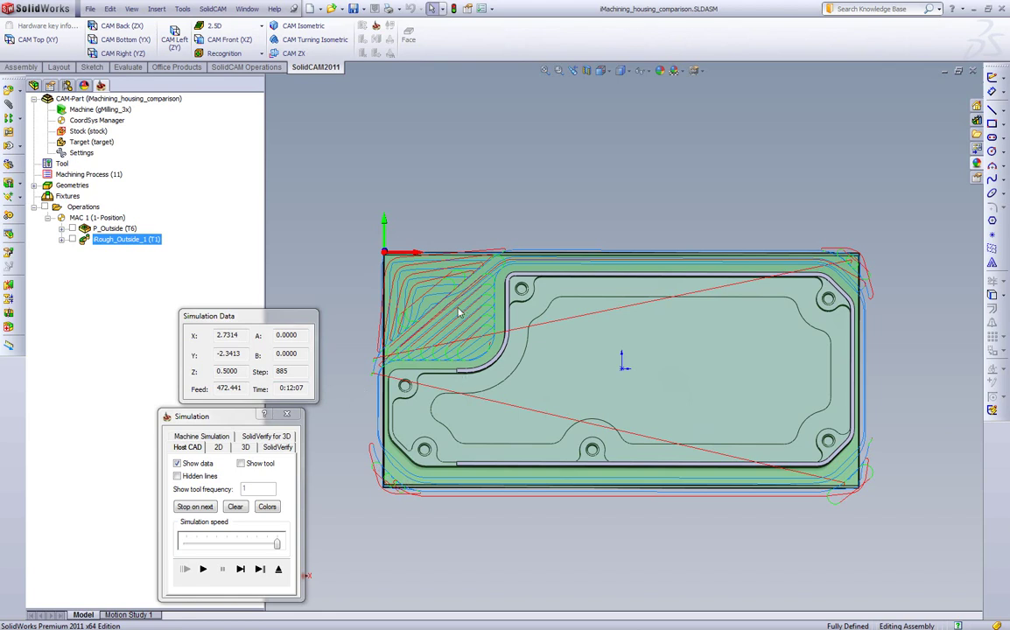
Single-step through the first entry moves of the iRough_Outside_1 simulation and examine how the feed varies along the path
left_click(241, 570)
left_click(242, 570)
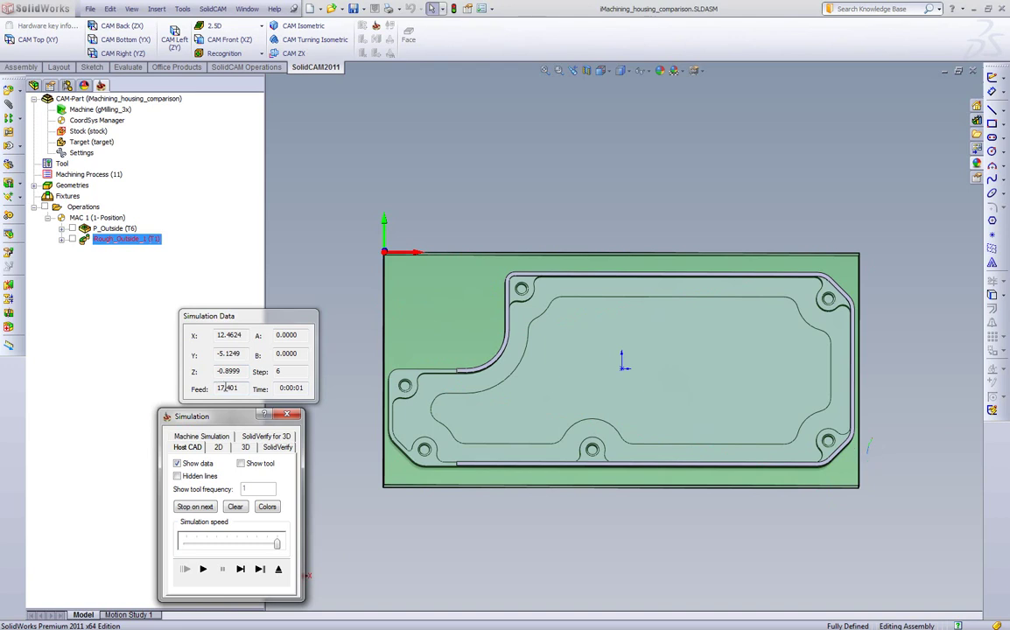
left_click(240, 569)
left_click(240, 570)
left_click(240, 570)
left_click(240, 570)
left_click(241, 570)
left_click(241, 570)
left_click(241, 570)
left_click(241, 569)
left_click(241, 570)
left_click(241, 570)
left_click(241, 570)
left_click(241, 569)
middle_click_drag(429, 467, 433, 392)
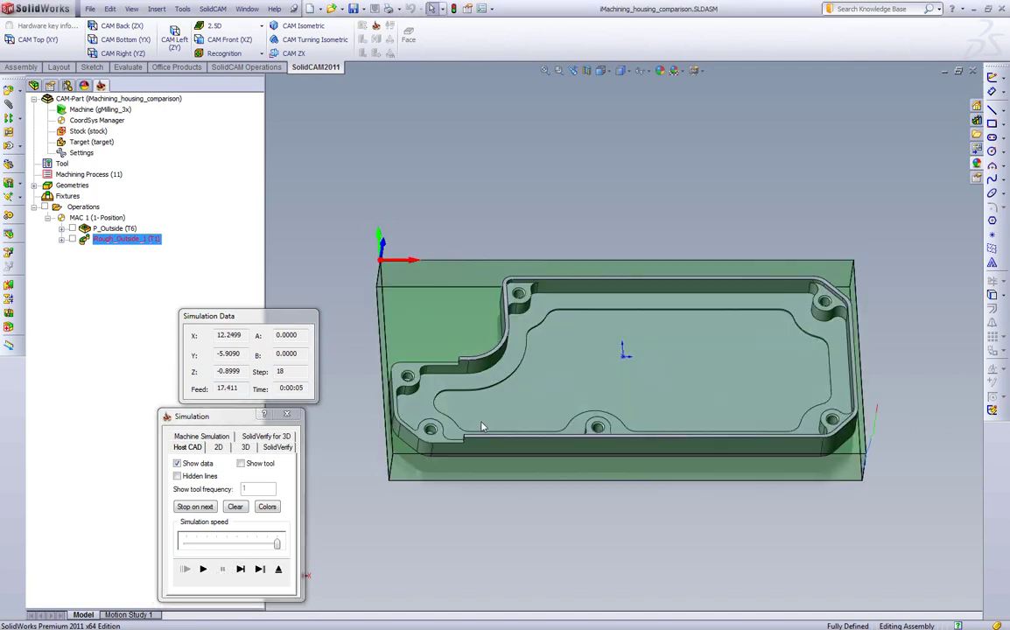
middle_click_drag(481, 427, 474, 421)
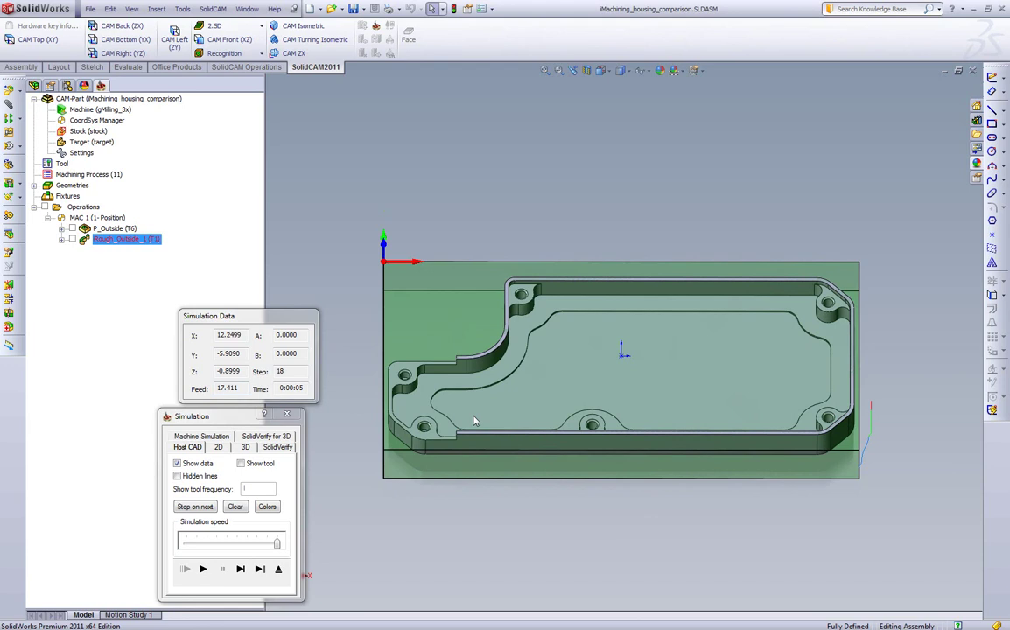
Play the full iRough_Outside_1 Host CAD simulation, inspect the single-depth toolpath, and close the simulation and the operation
left_click(203, 569)
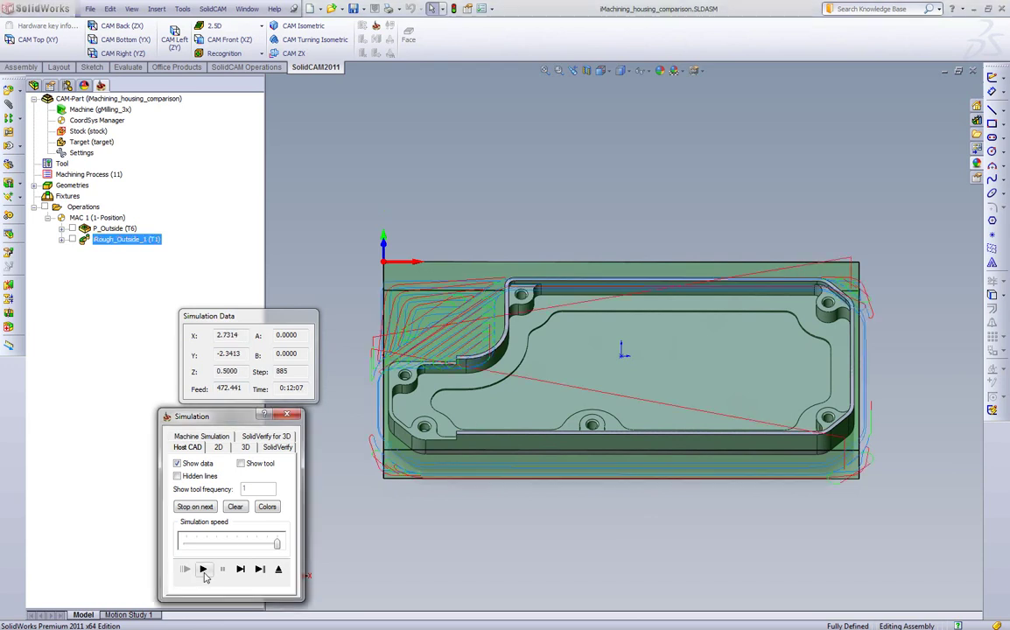
mouse_move(552, 429)
middle_mouse_down()
mouse_move(554, 389)
mouse_move(569, 480)
middle_mouse_up()
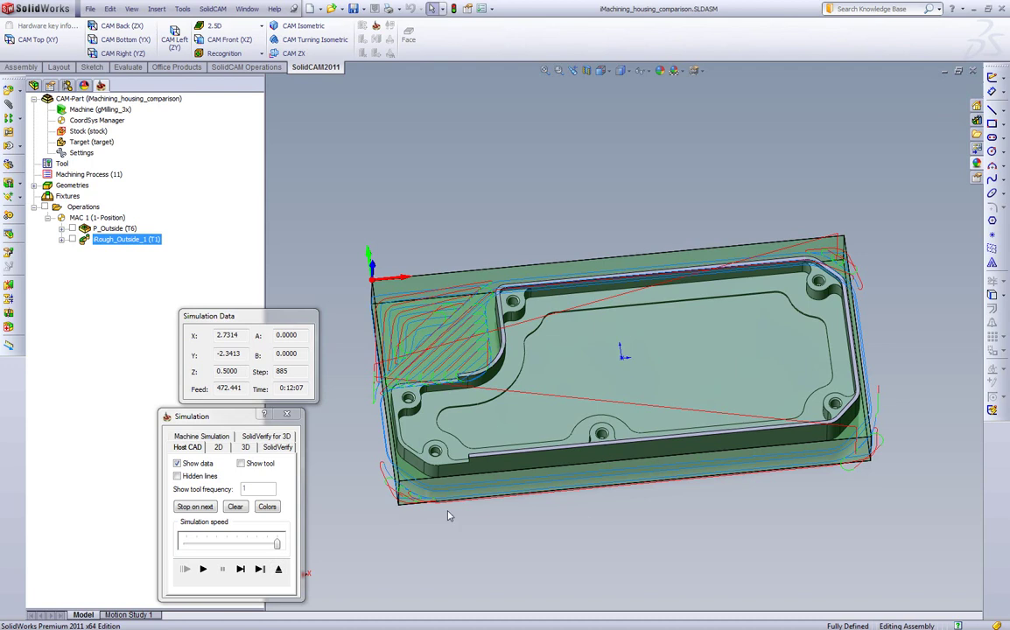
middle_click_drag(447, 517, 449, 415)
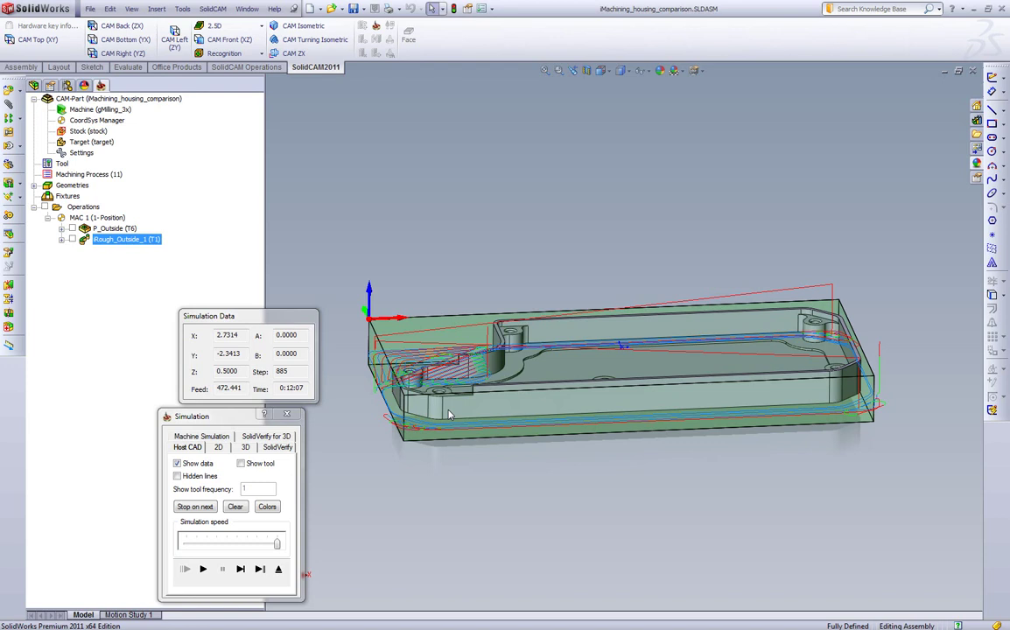
left_click(277, 569)
left_click(487, 521)
middle_click_drag(562, 291, 507, 284)
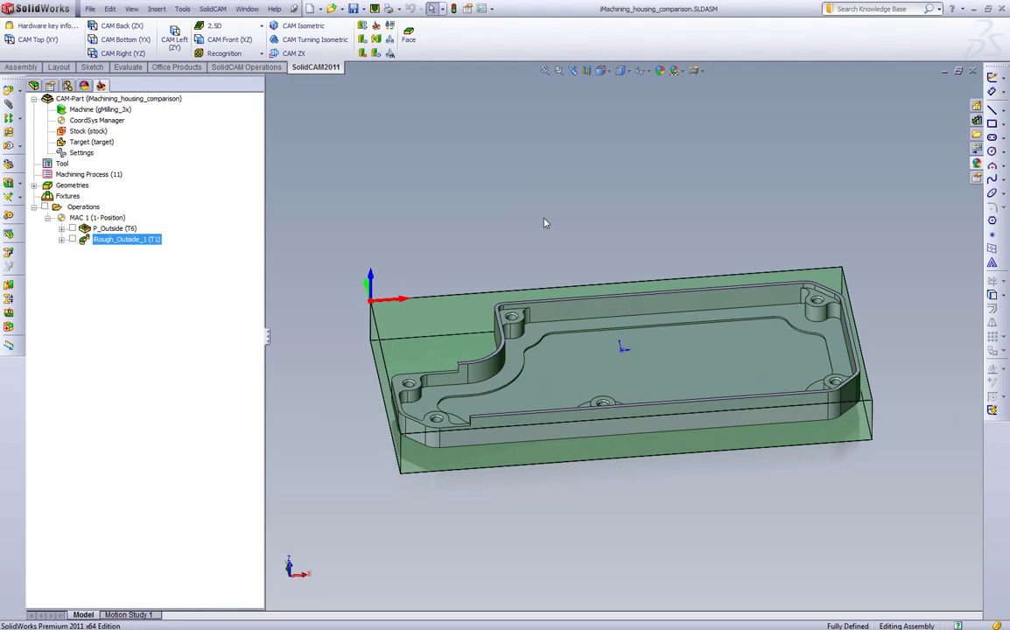
Open the P_Outside pocket operation and review its end mill and its feed and spin data
double_click(112, 227)
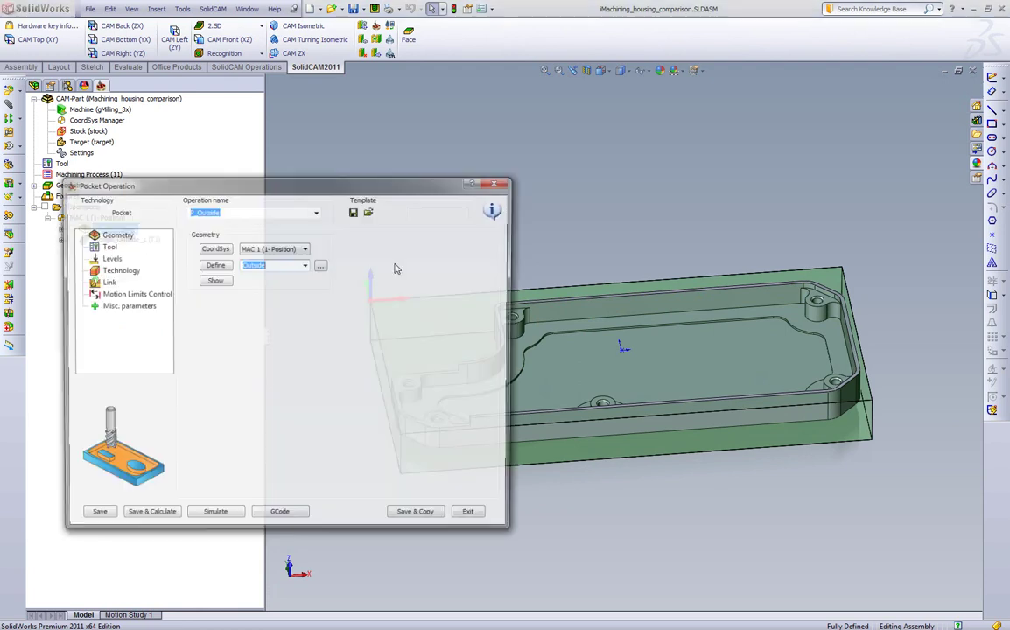
left_click(106, 246)
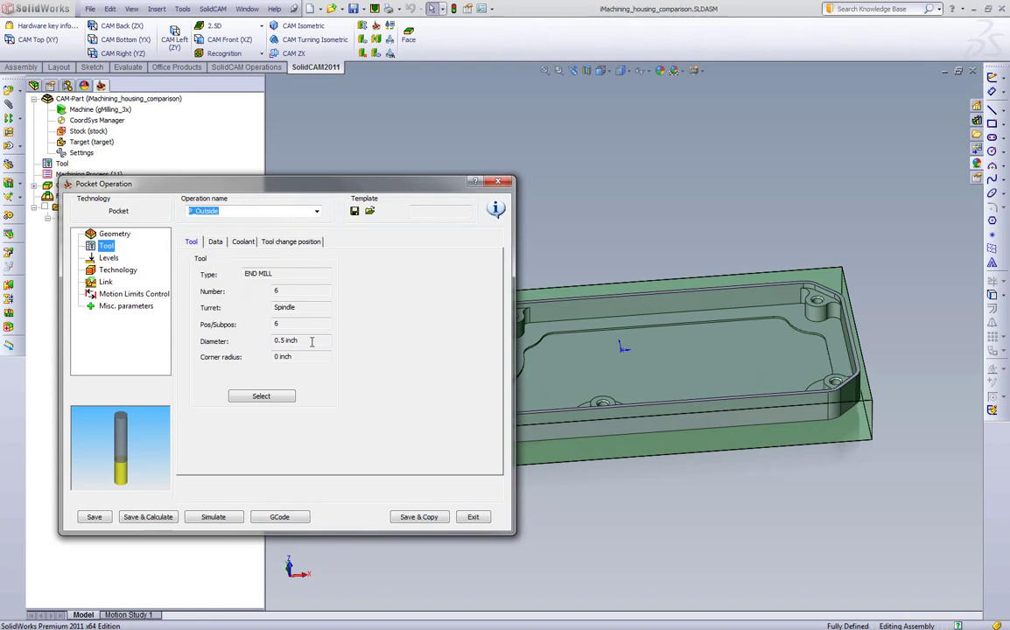
left_click(216, 241)
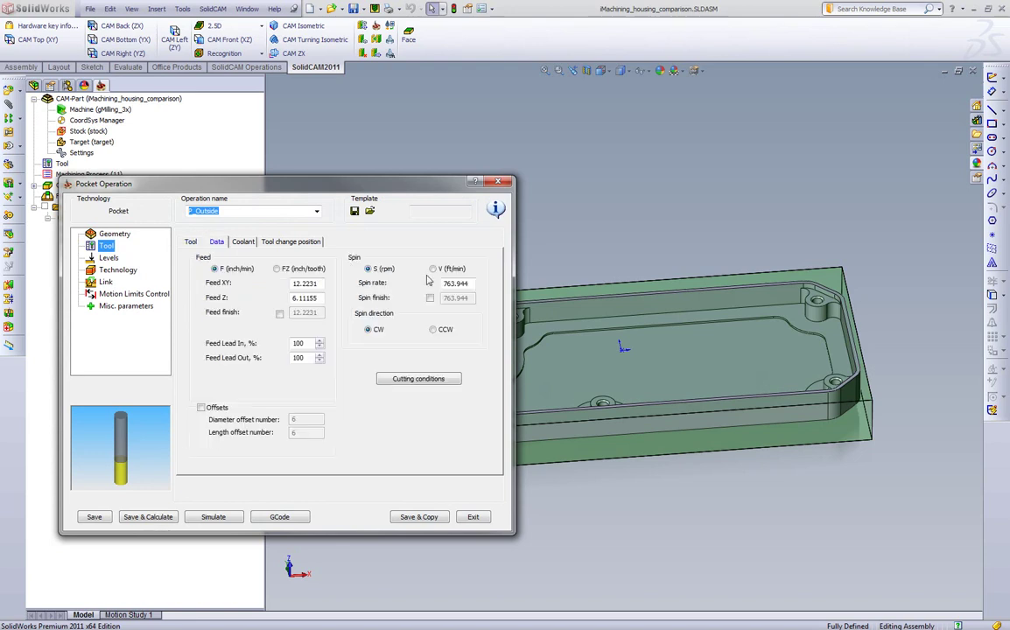
With feed expressed per tooth, set the P_Outside spin rate to 2500 rpm, check its ft/min equivalent, and return the feed units to inch/min
left_click(278, 269)
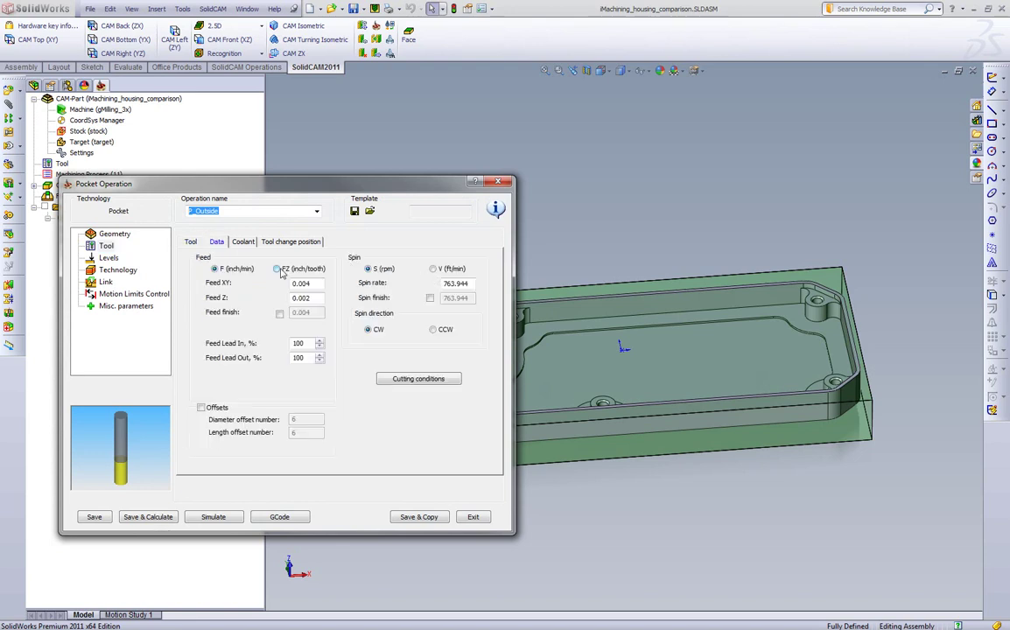
left_click(438, 270)
left_click(368, 269)
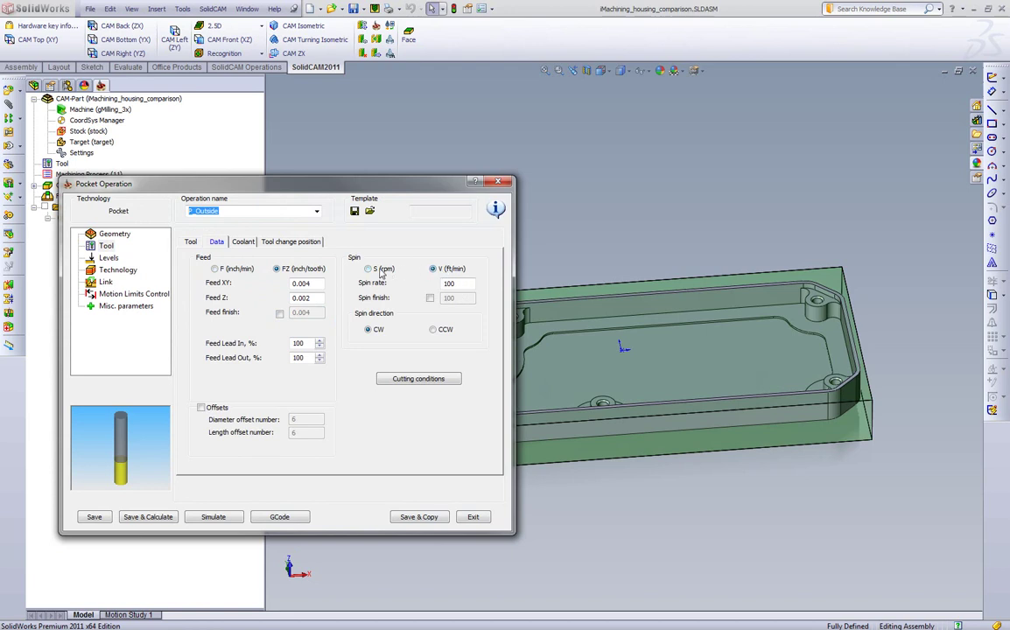
double_click(464, 281)
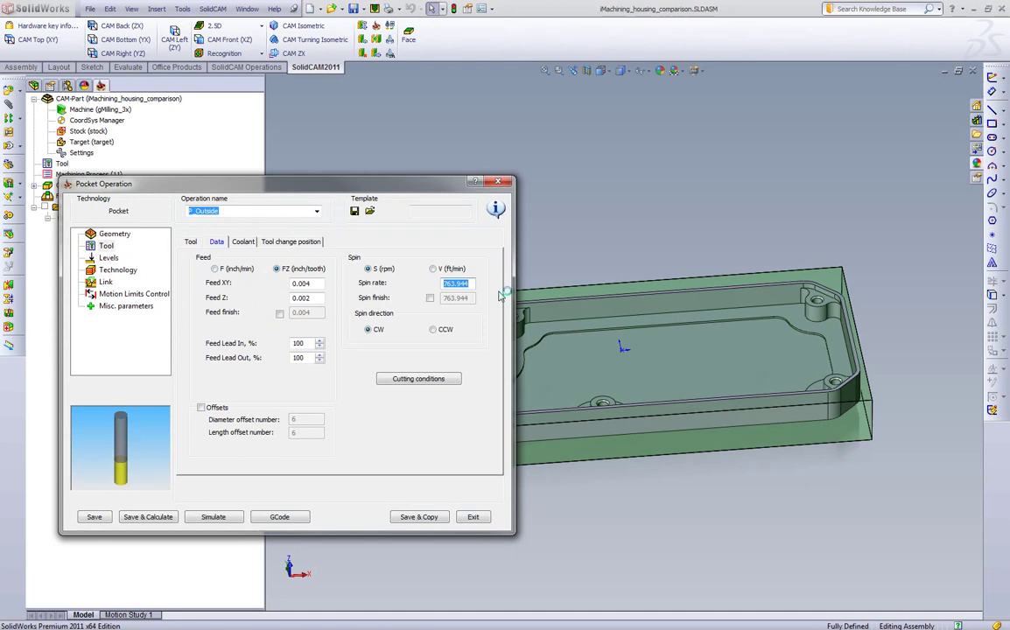
type("2500")
left_click(432, 269)
left_click(366, 270)
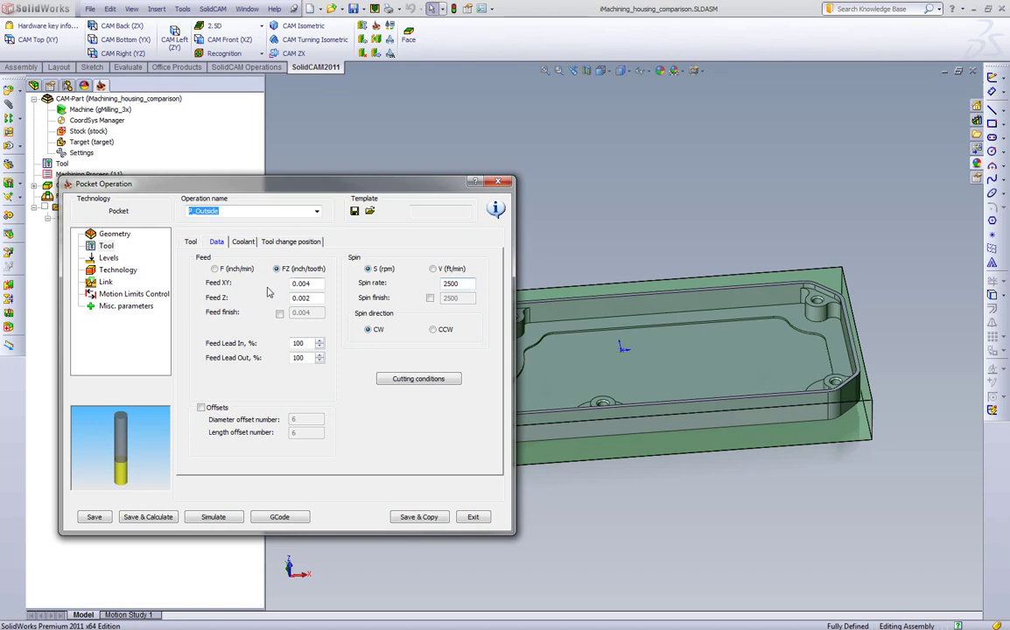
left_click(214, 269)
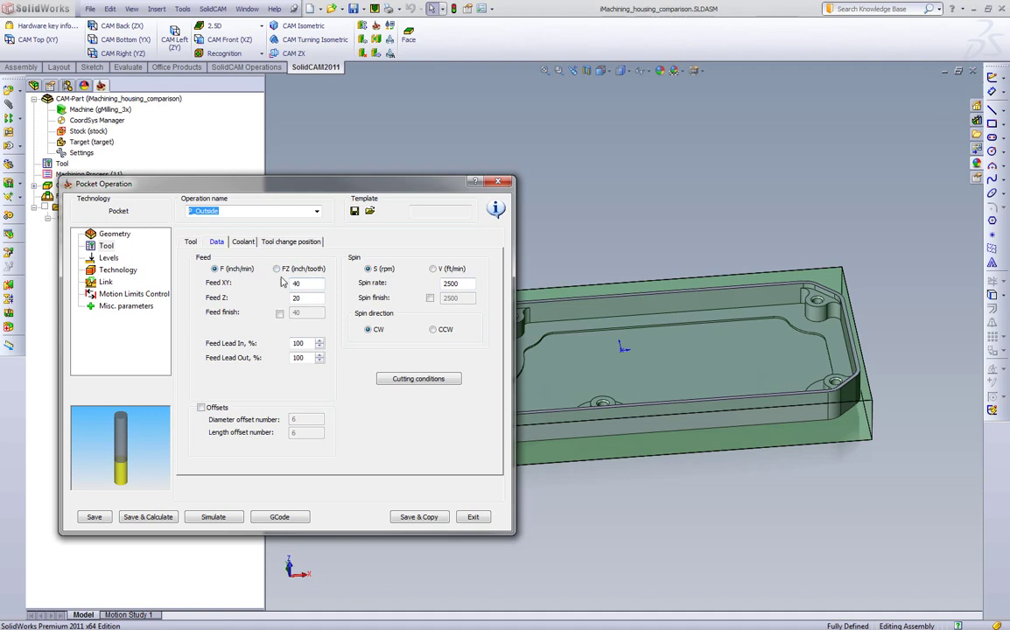
Set the P_Outside step down to 0.25 and save and calculate the operation
left_click(109, 257)
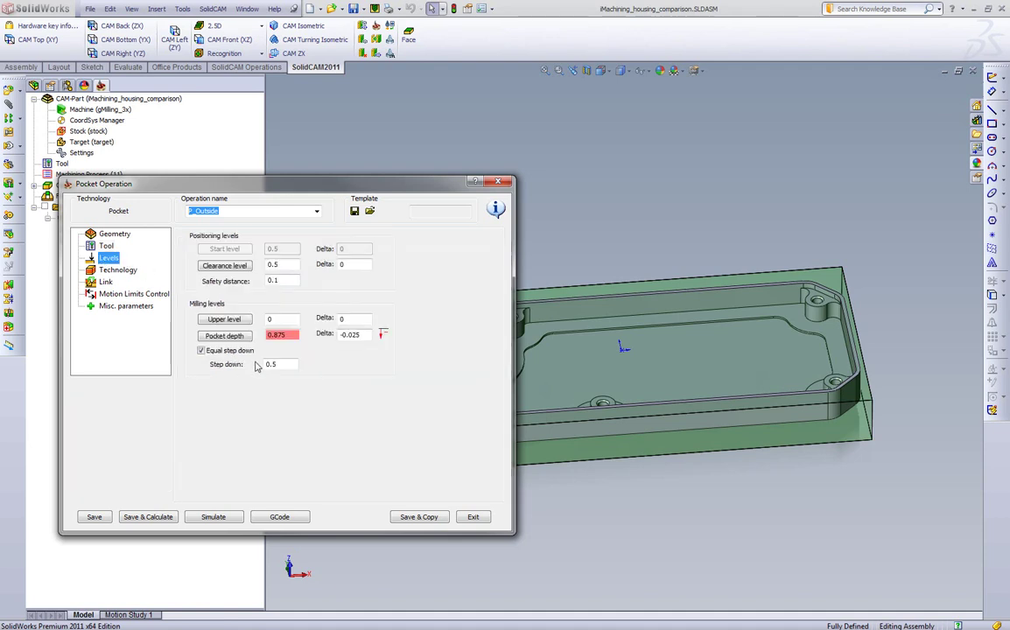
type("0.2")
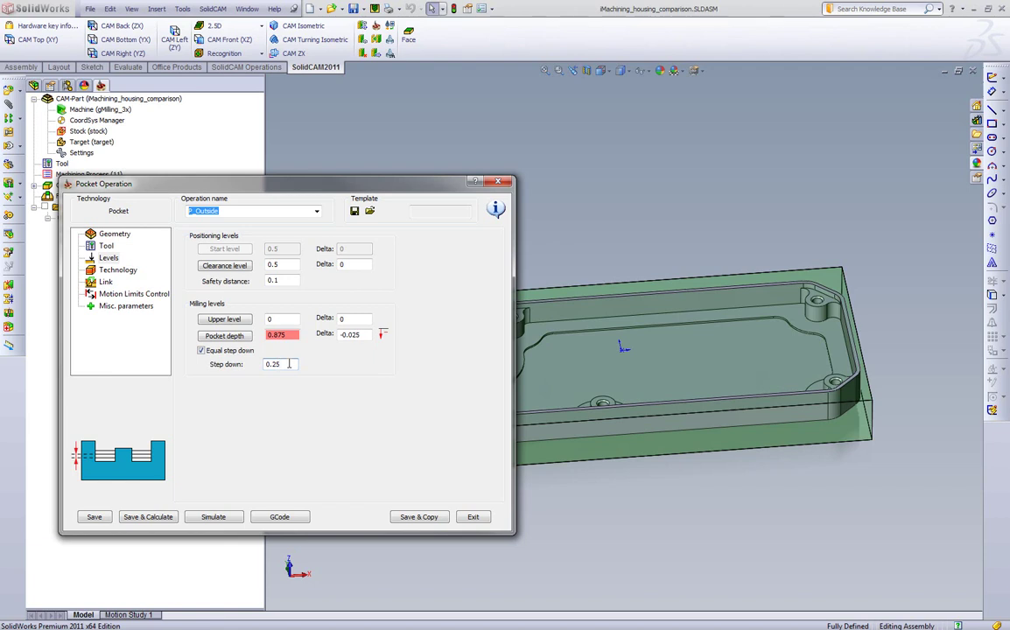
left_click(286, 364)
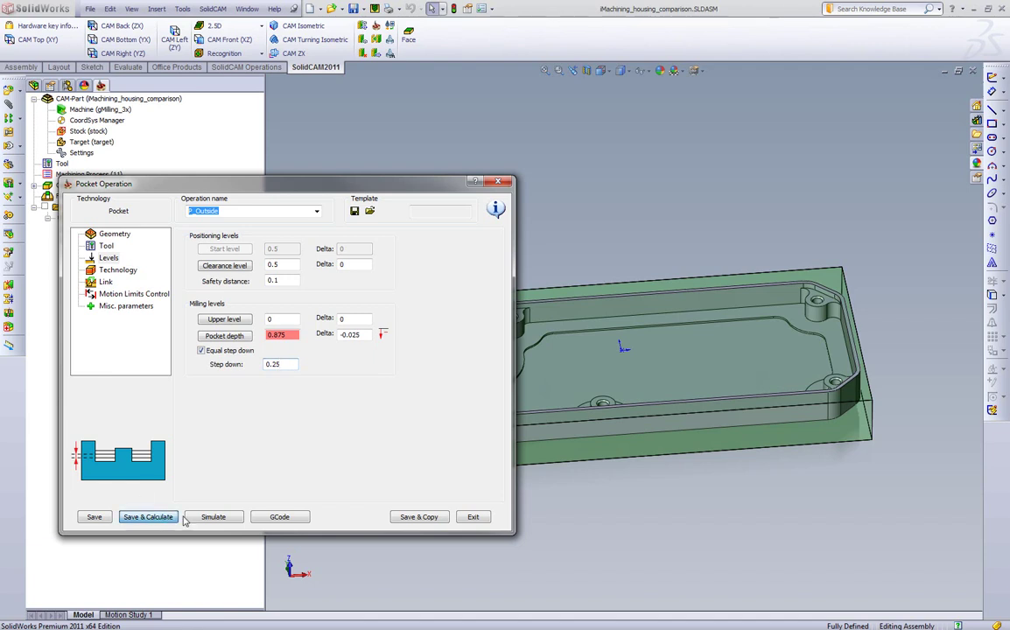
Run the P_Outside Host CAD simulation to check the machining time and toolpath, and close the simulation and the operation
left_click(217, 517)
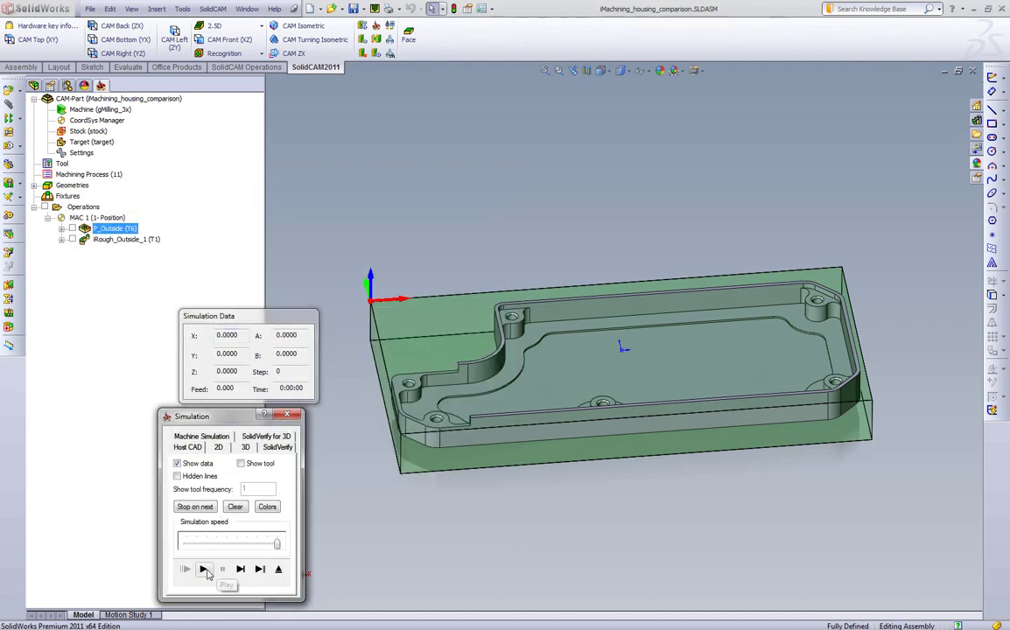
left_click(204, 569)
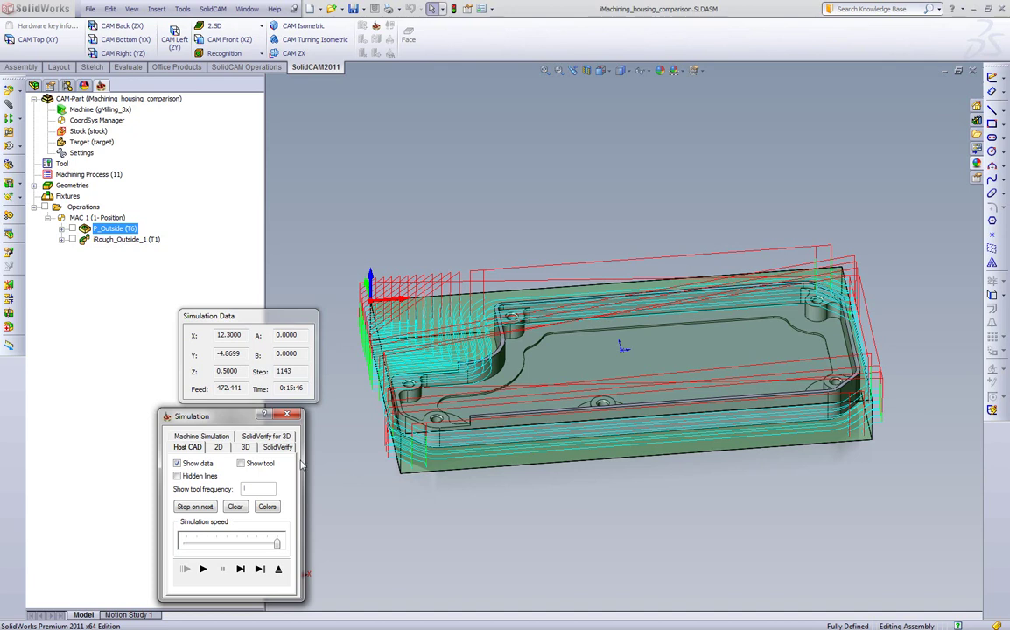
left_click(175, 39)
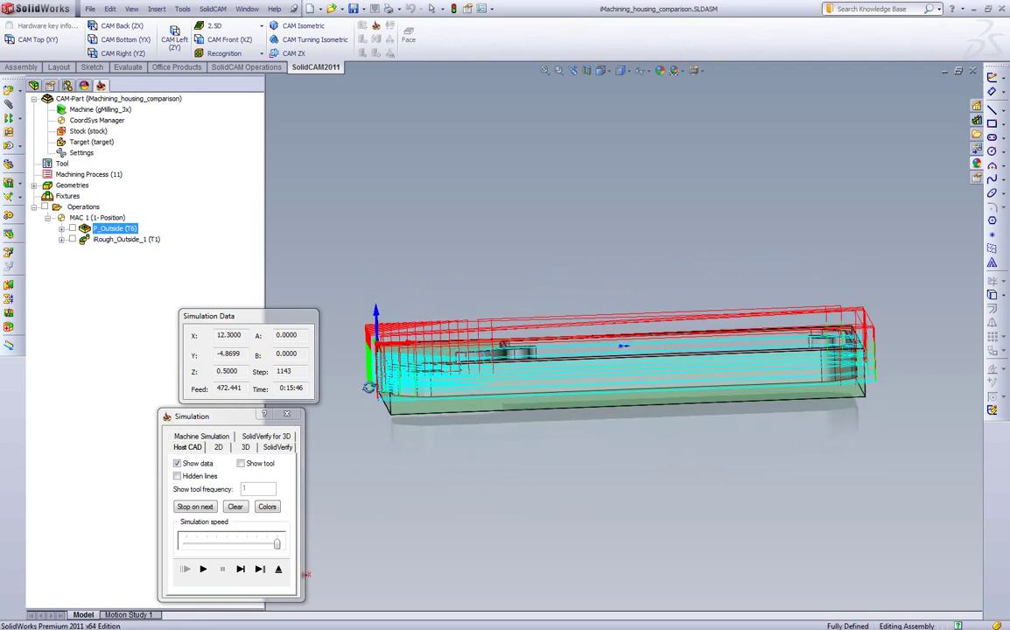
middle_click_drag(368, 378, 370, 523)
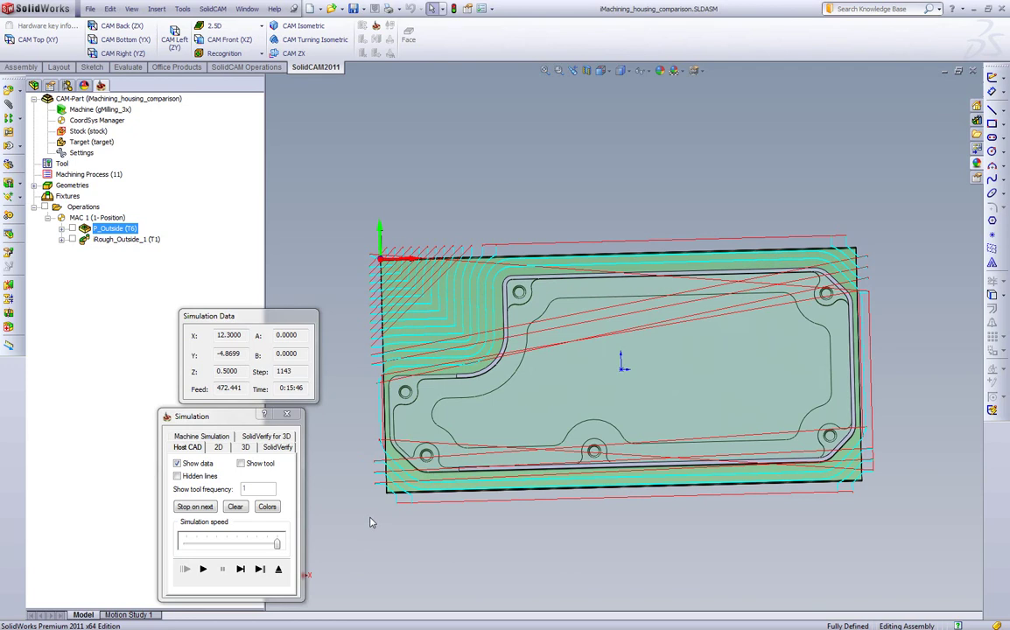
left_click(278, 569)
left_click(473, 516)
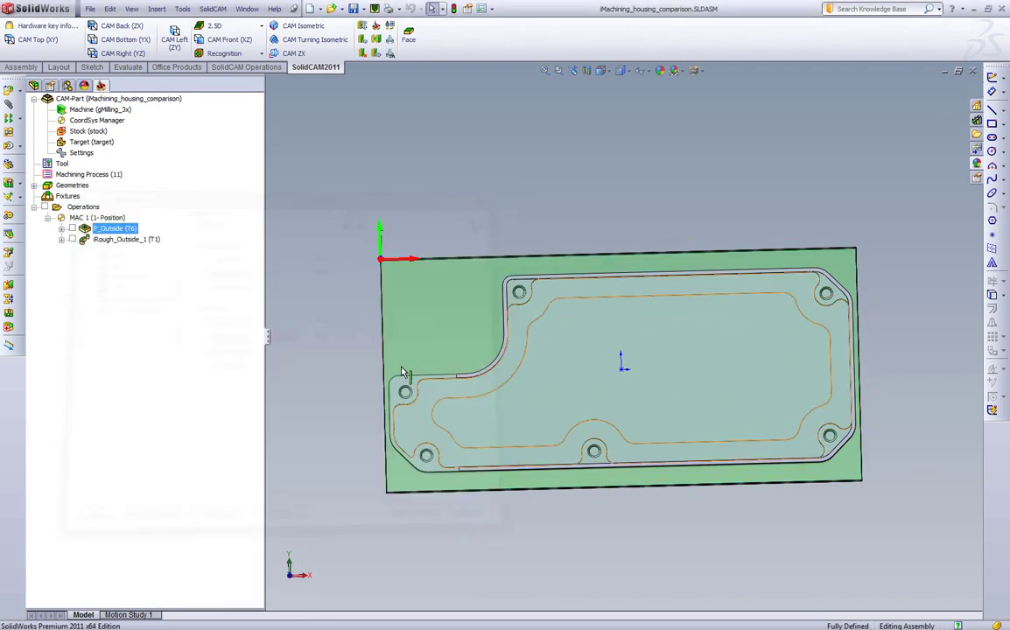
Open the iRough_Outside_1 operation and set its spin rate to 2500 rpm and Feed XY to 40 inch/min
left_click(127, 239)
double_click(127, 239)
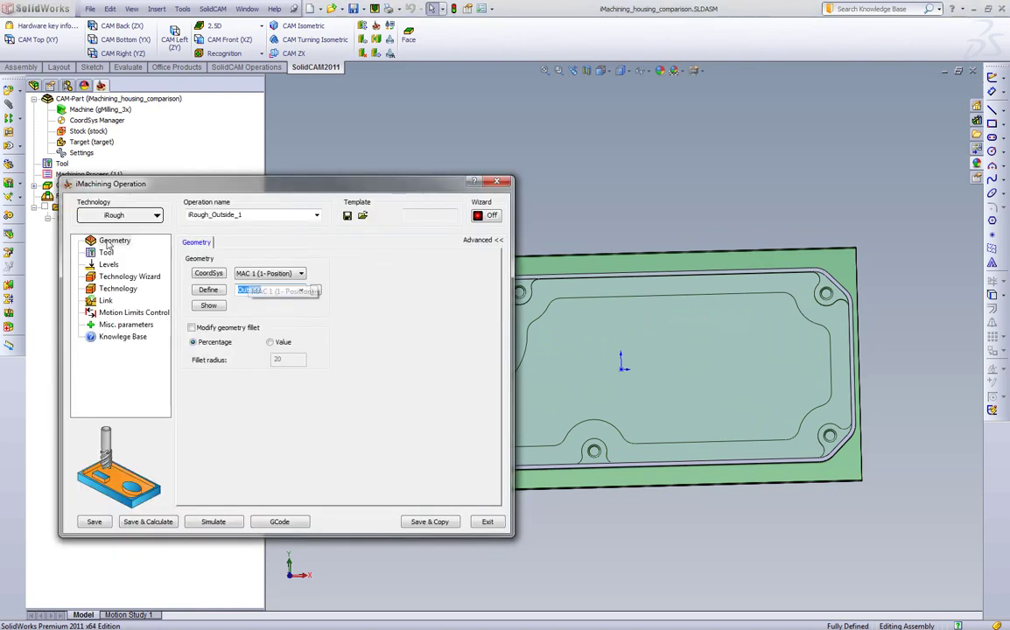
left_click(106, 252)
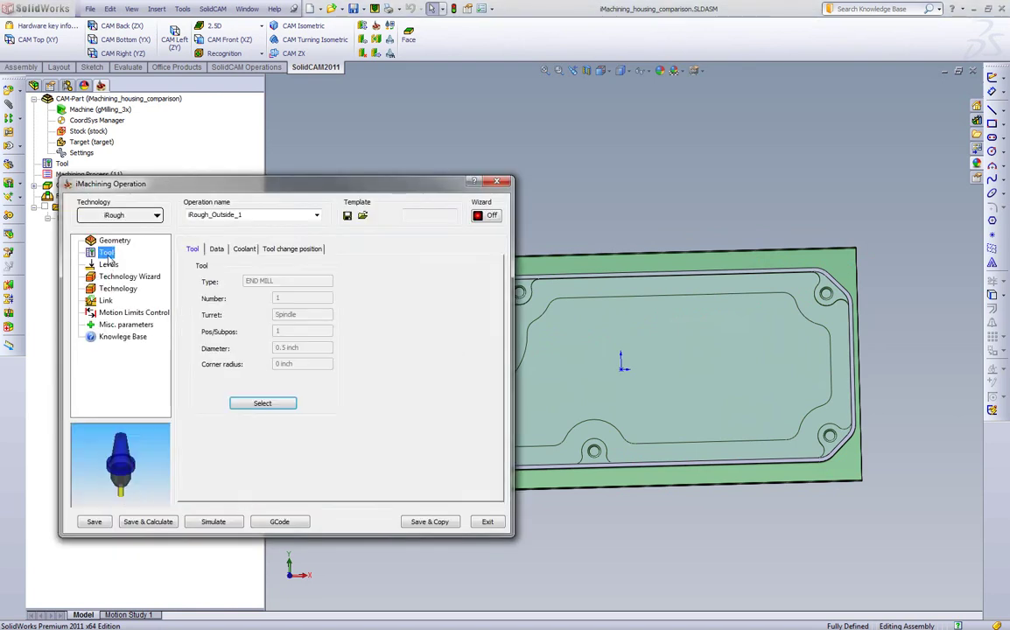
left_click(217, 248)
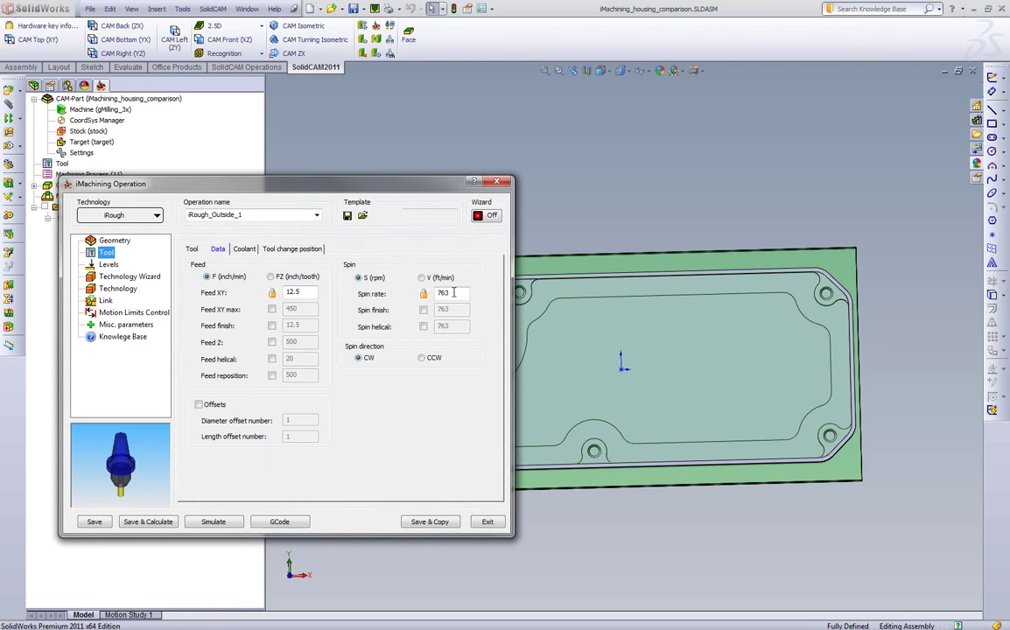
double_click(448, 293)
type("2500")
double_click(304, 295)
type("40")
Set the iRough_Outside_1 step down to 0.25 with equal step down enabled, and save and calculate the operation
left_click(117, 287)
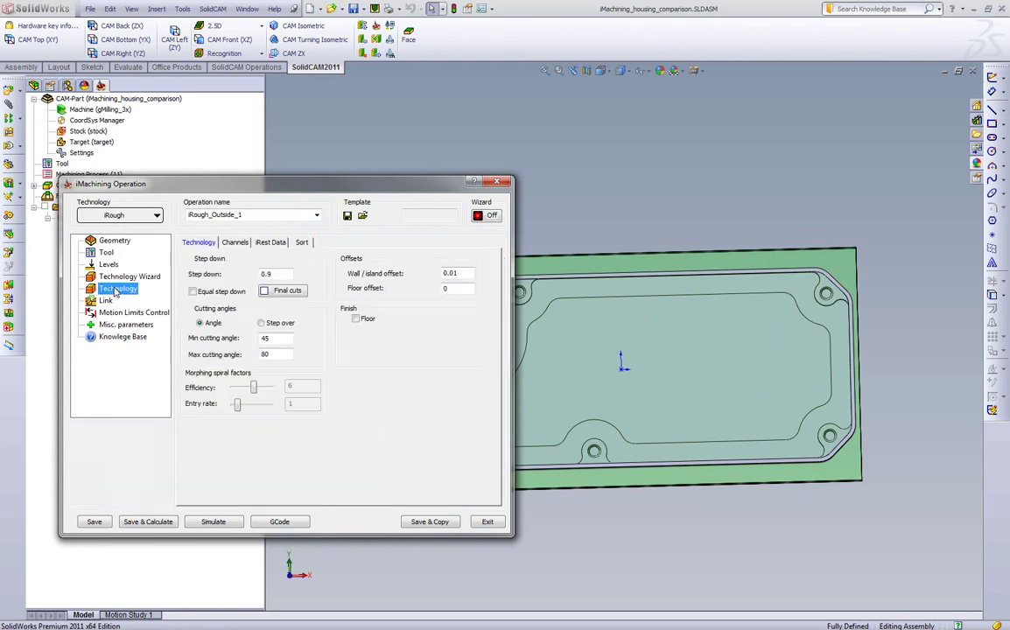
double_click(265, 274)
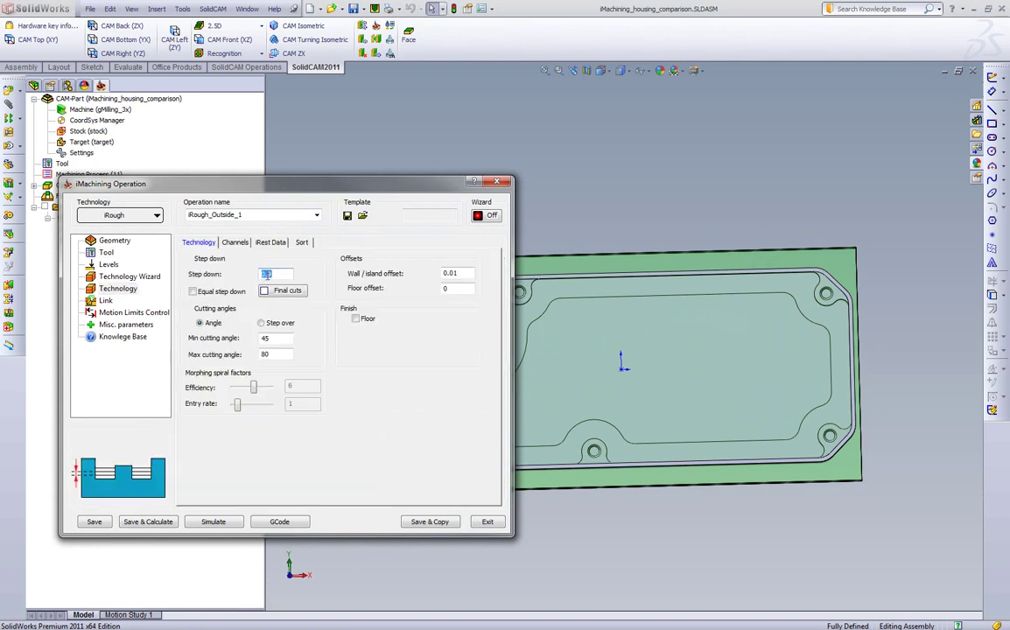
type("0.25")
left_click(192, 291)
left_click(165, 521)
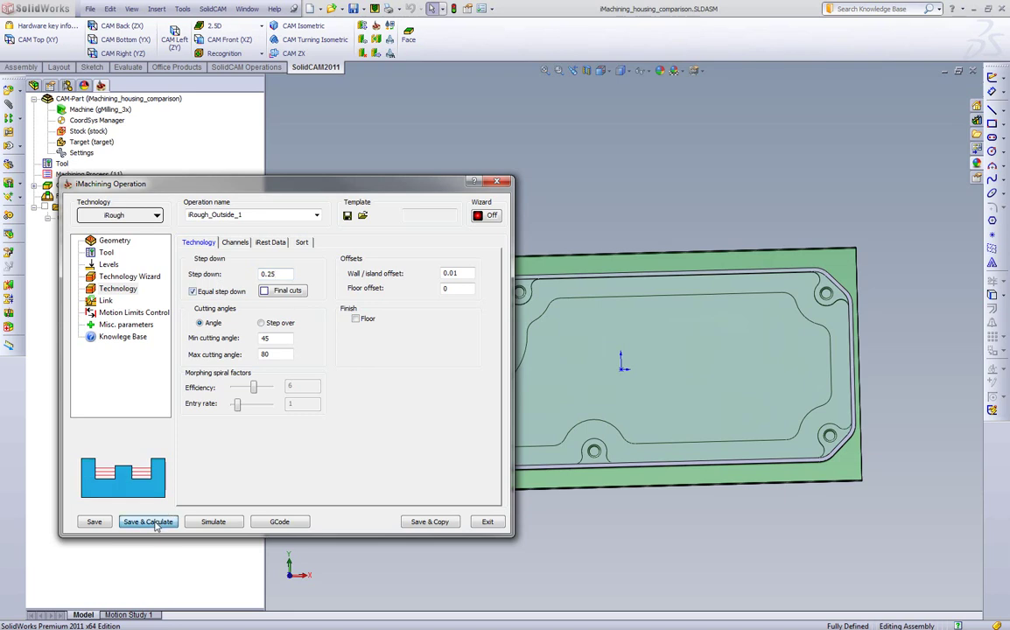
Run the iRough_Outside_1 Host CAD simulation at the shallower step down to check the machining time, and exit the simulation
left_click(210, 522)
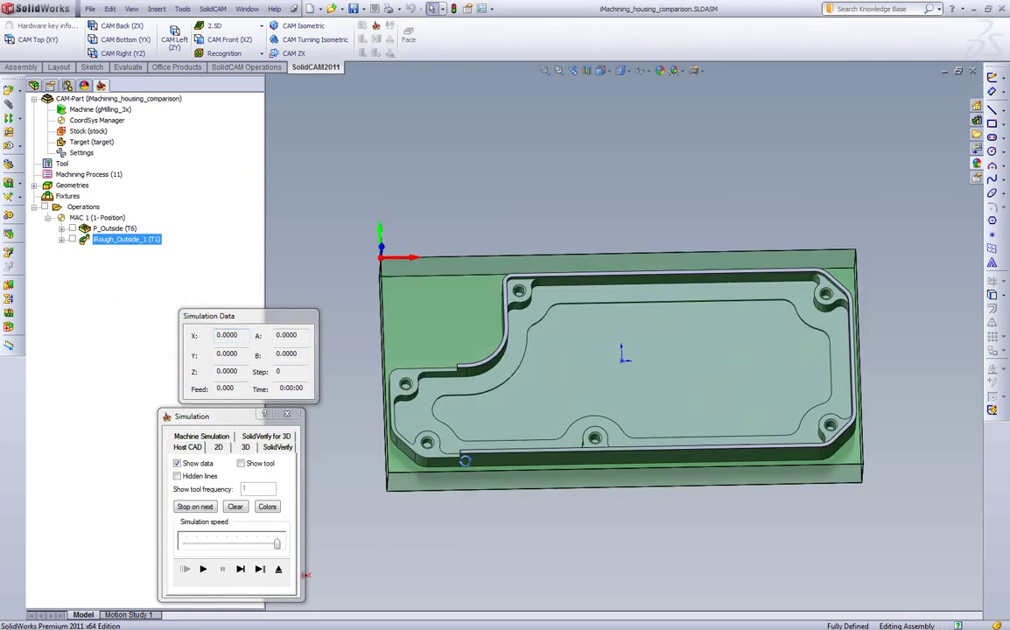
left_click(202, 569)
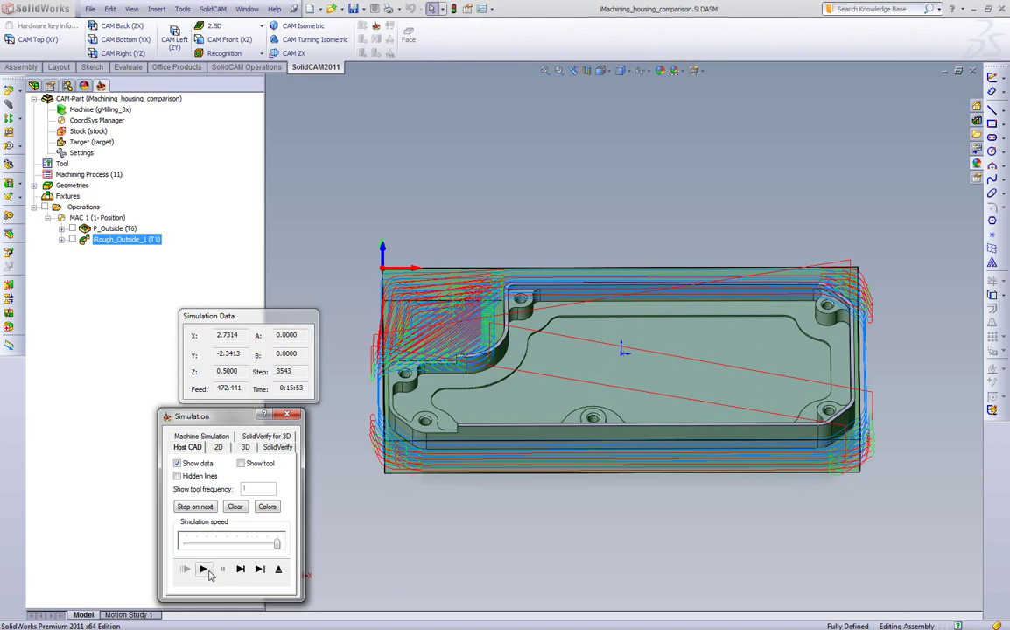
left_click(278, 569)
Turn the iMachining wizard back on for iRough_Outside_1 and review the Technology Wizard's automatic cutting conditions
middle_click_drag(606, 251, 497, 285)
left_click(478, 215)
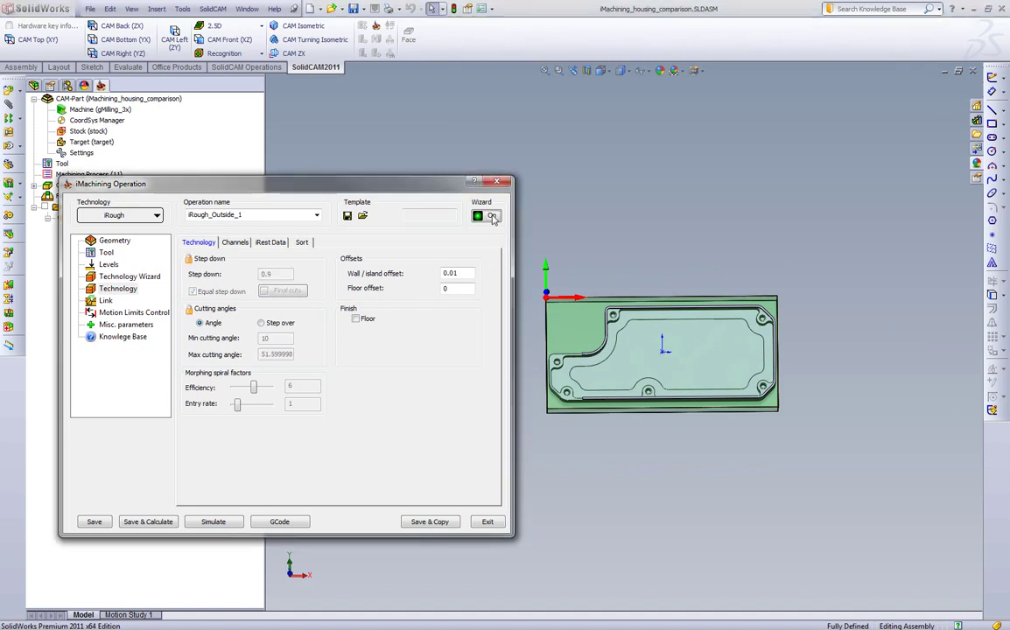
left_click(123, 277)
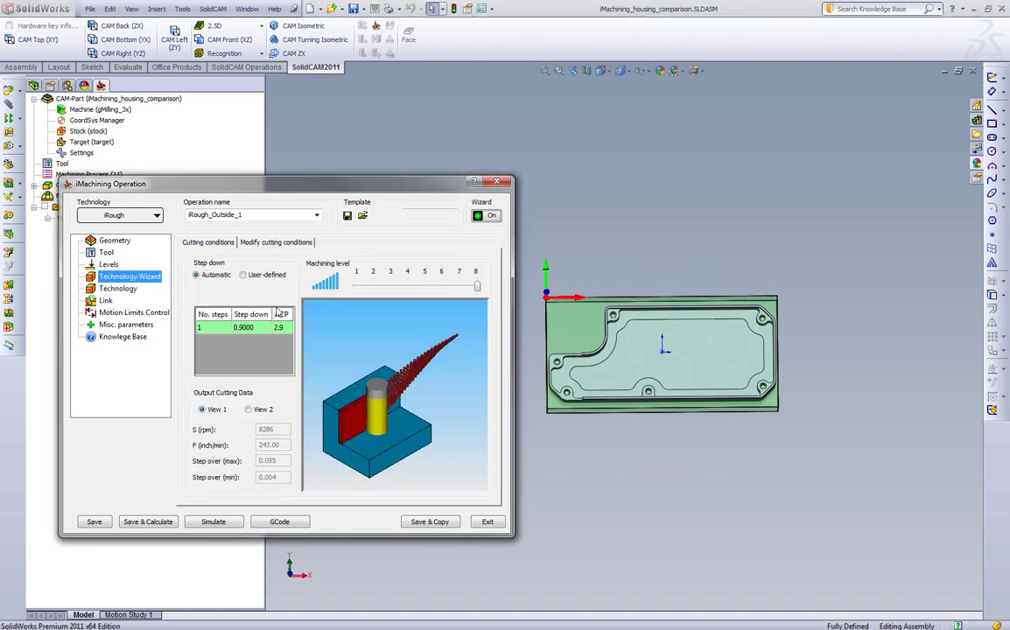
Set the machining level of iRough_Outside_1 to 3 and compare its output cutting data in View 1 and View 2
left_click_drag(479, 290, 390, 288)
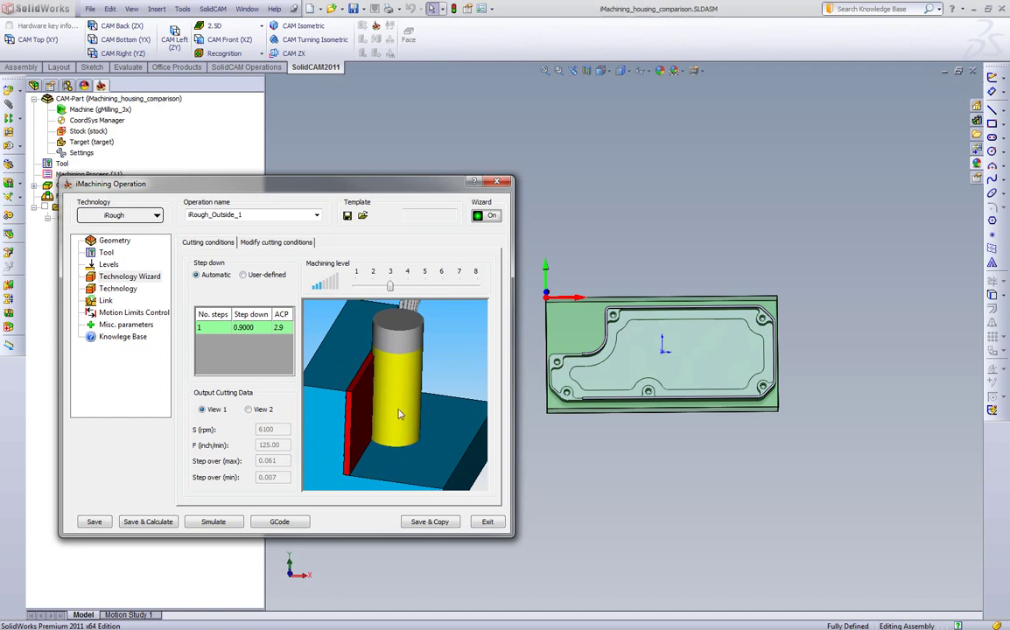
left_click(249, 409)
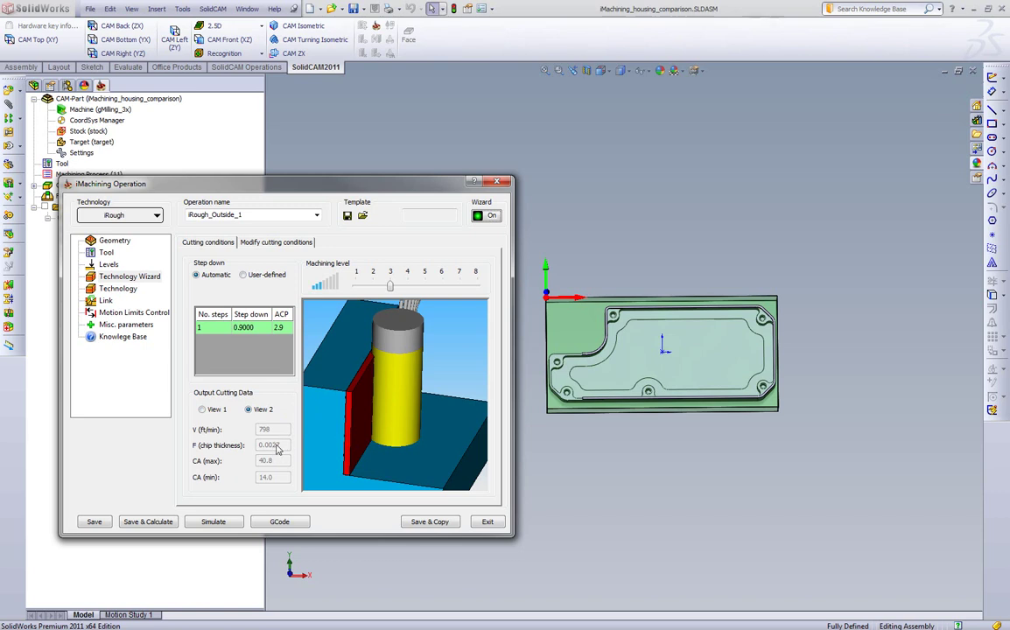
left_click(202, 409)
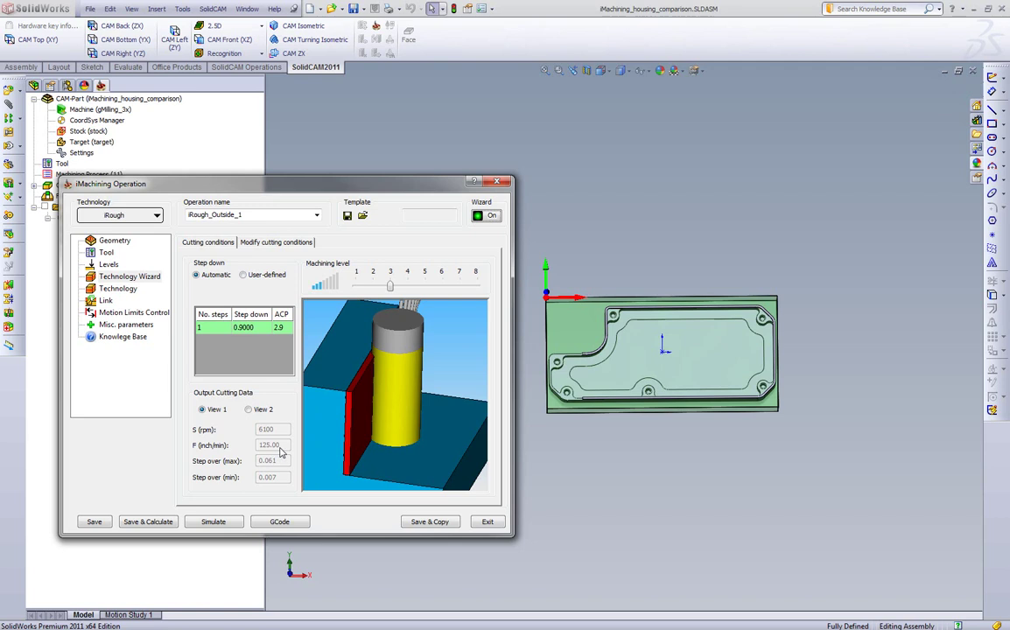
left_click(249, 408)
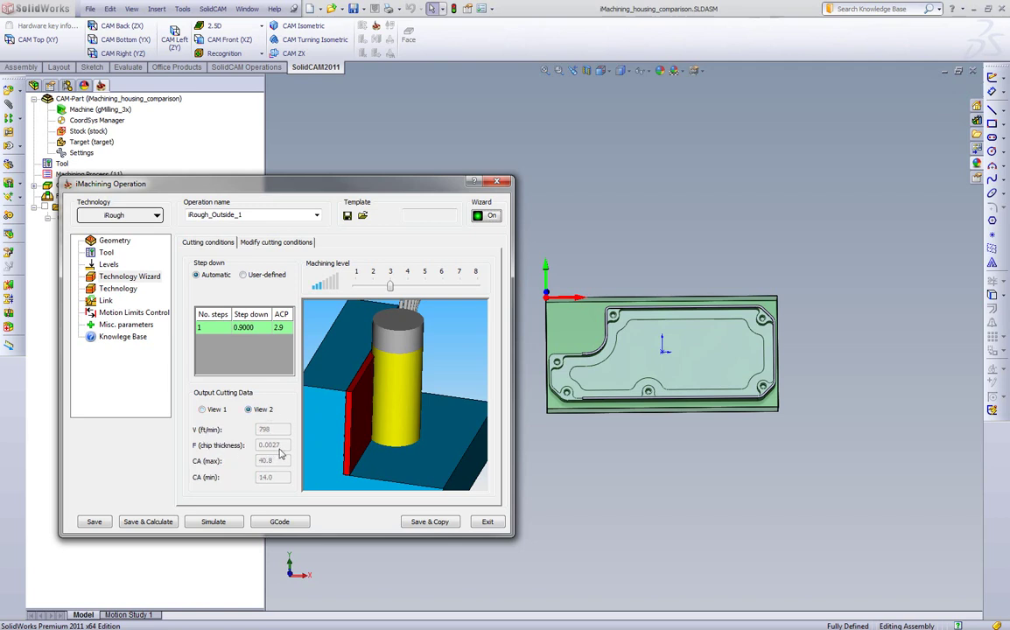
left_click(214, 409)
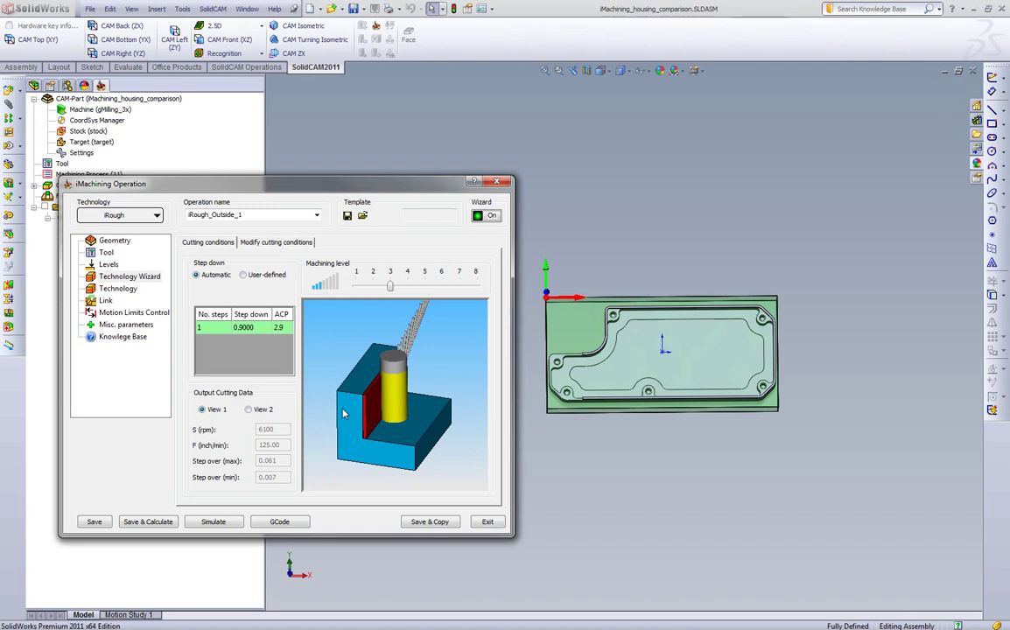
Save and calculate iRough_Outside_1 at machining level 3, and run its Host CAD simulation to check the machining time
left_click_drag(322, 179, 429, 256)
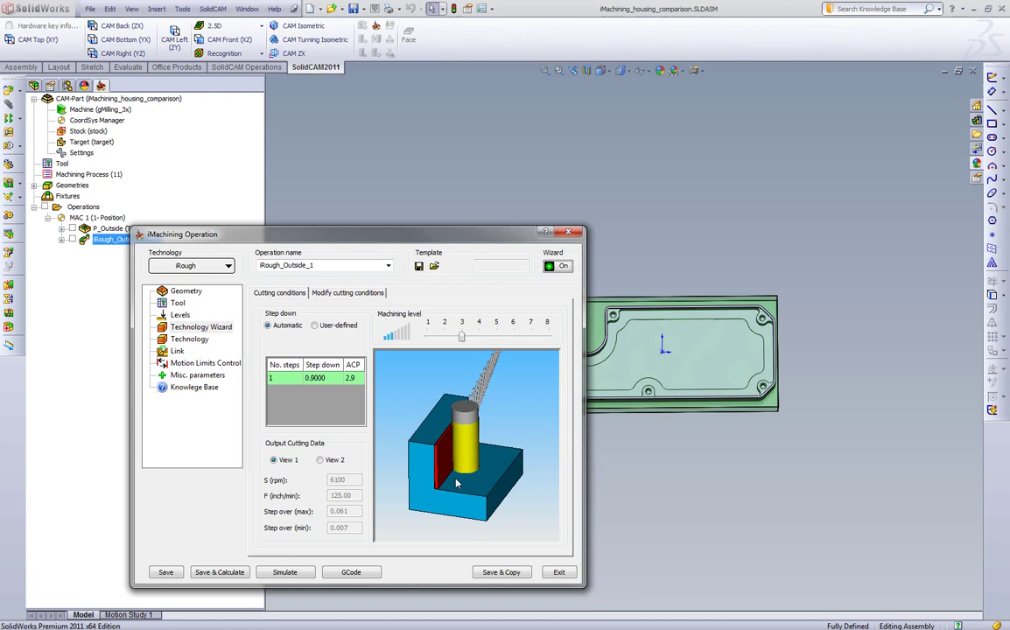
left_click(229, 574)
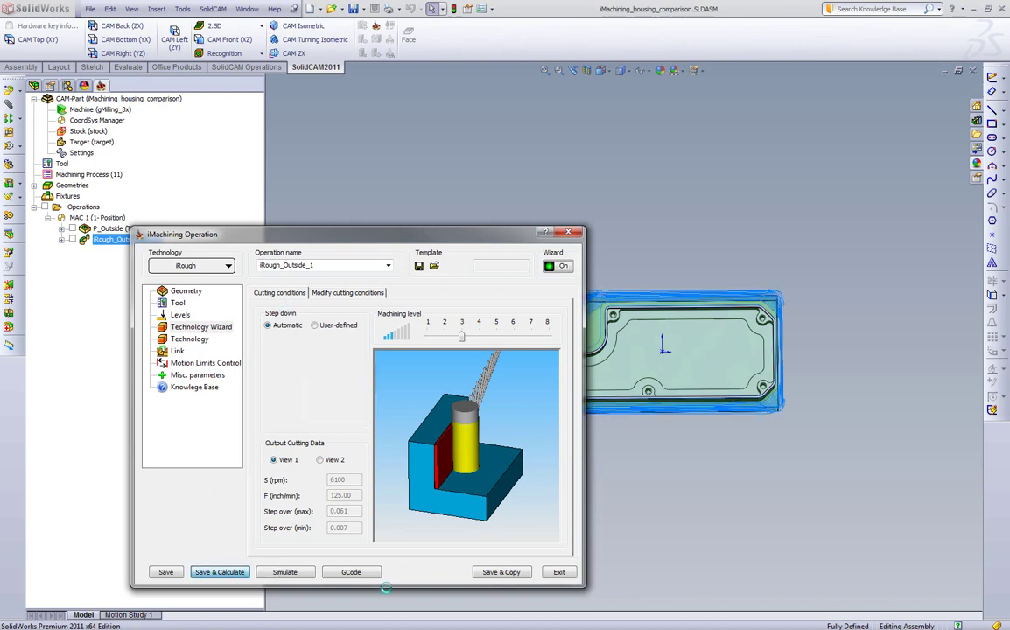
left_click(289, 574)
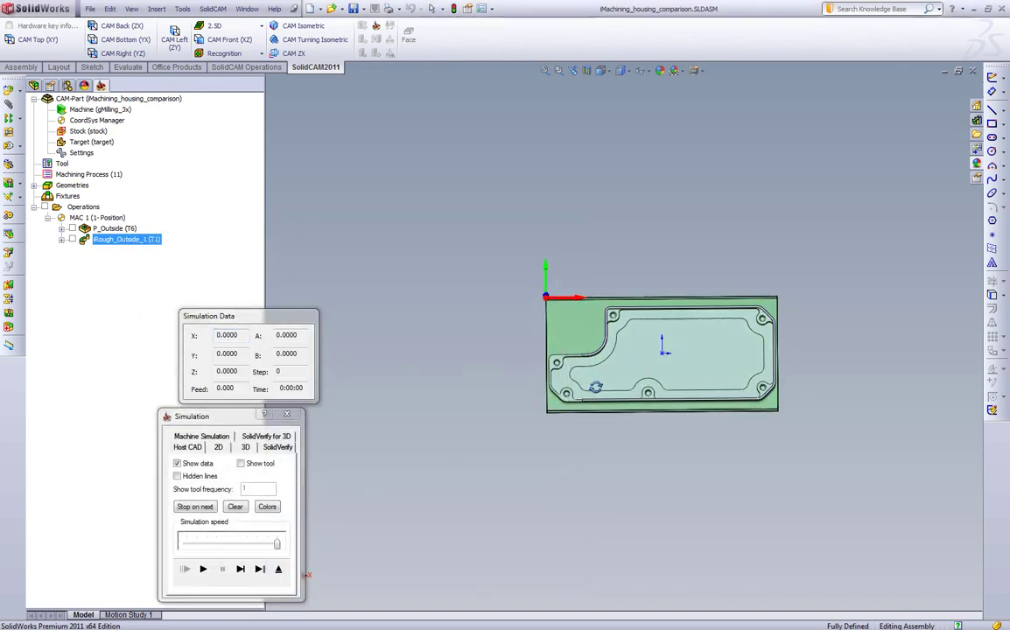
left_click(202, 569)
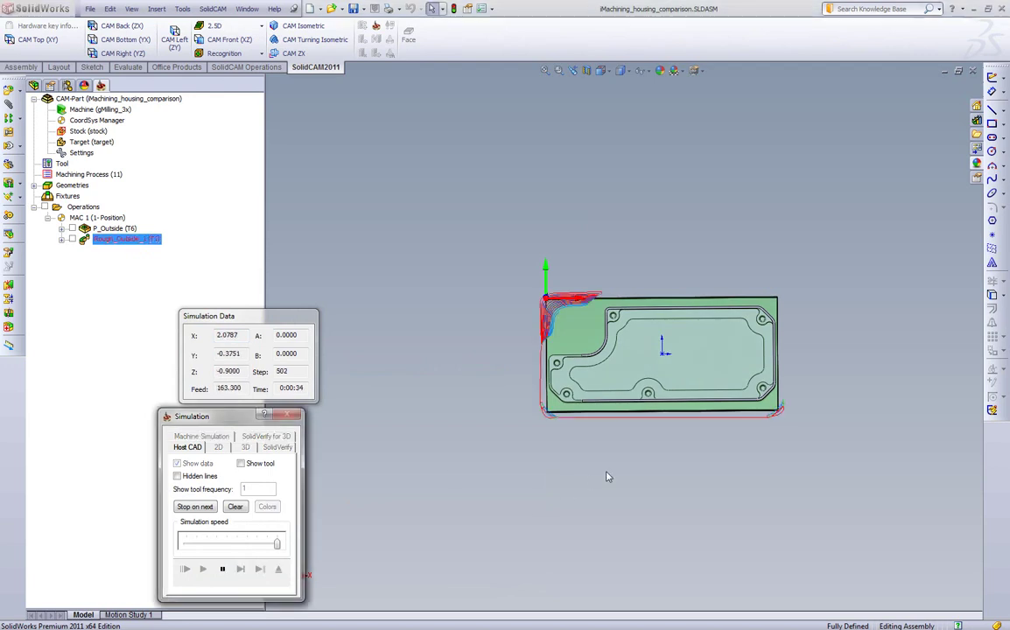
scroll(737, 371, "down", 2)
scroll(601, 343, "down", 2)
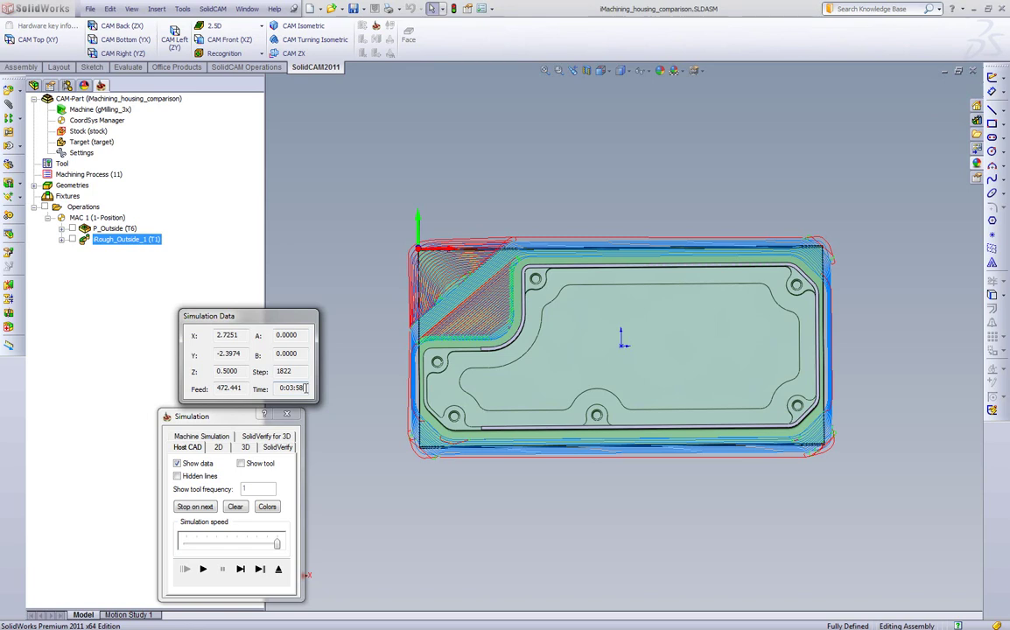
left_click(278, 569)
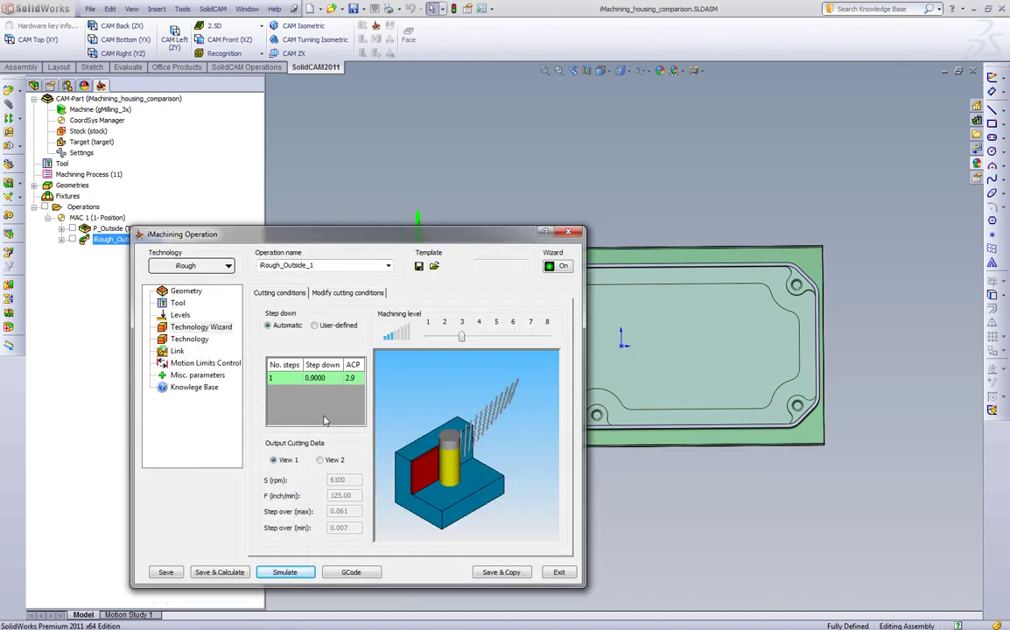
Recalculate iRough_Outside_1 at machining level 1 and run its Host CAD simulation to check the machining time
left_click_drag(467, 340, 427, 340)
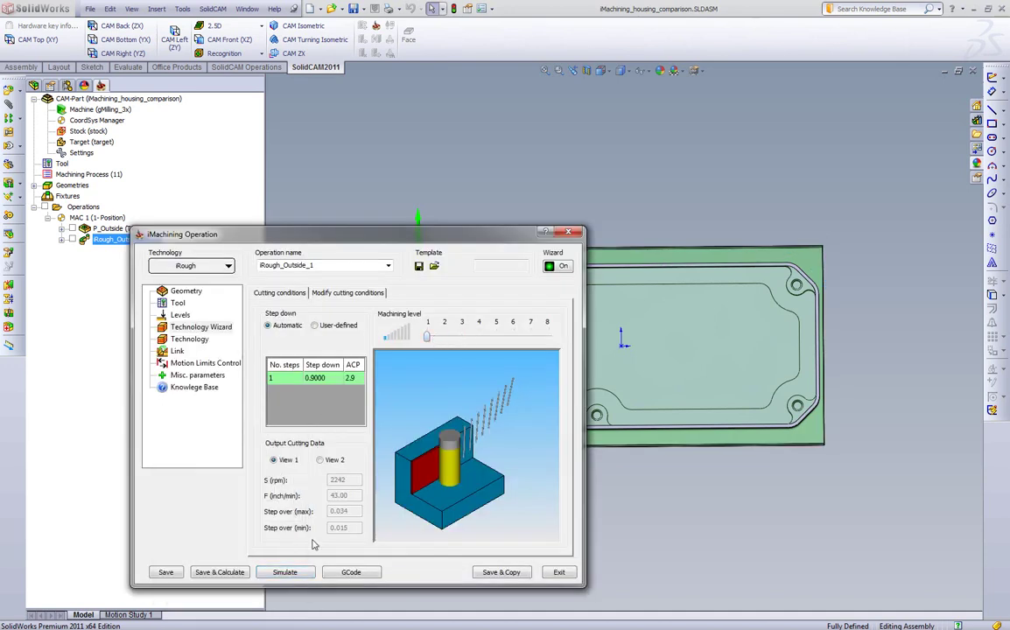
left_click(230, 572)
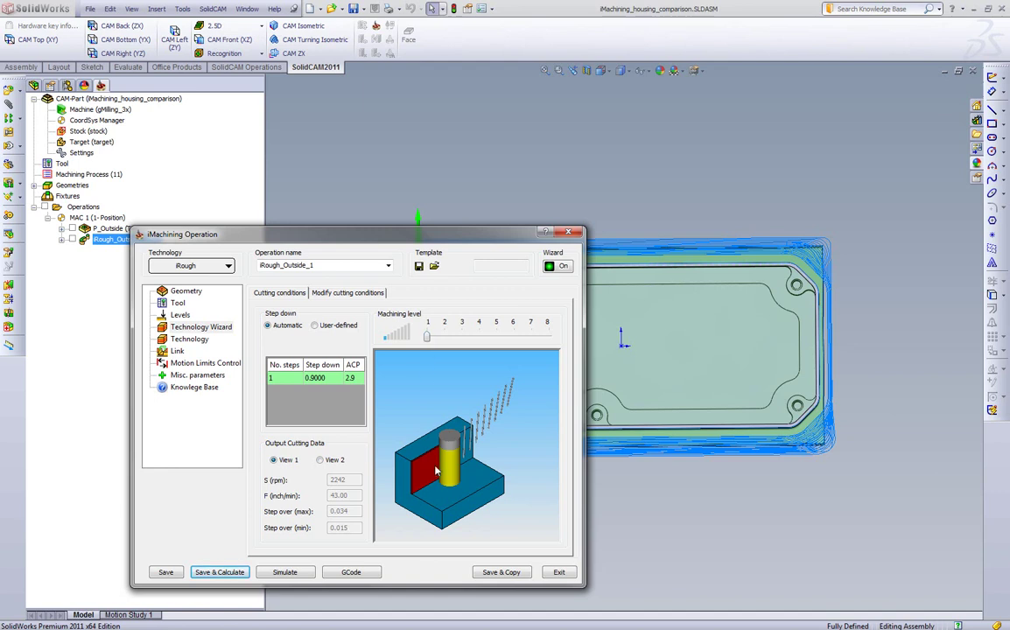
left_click(285, 572)
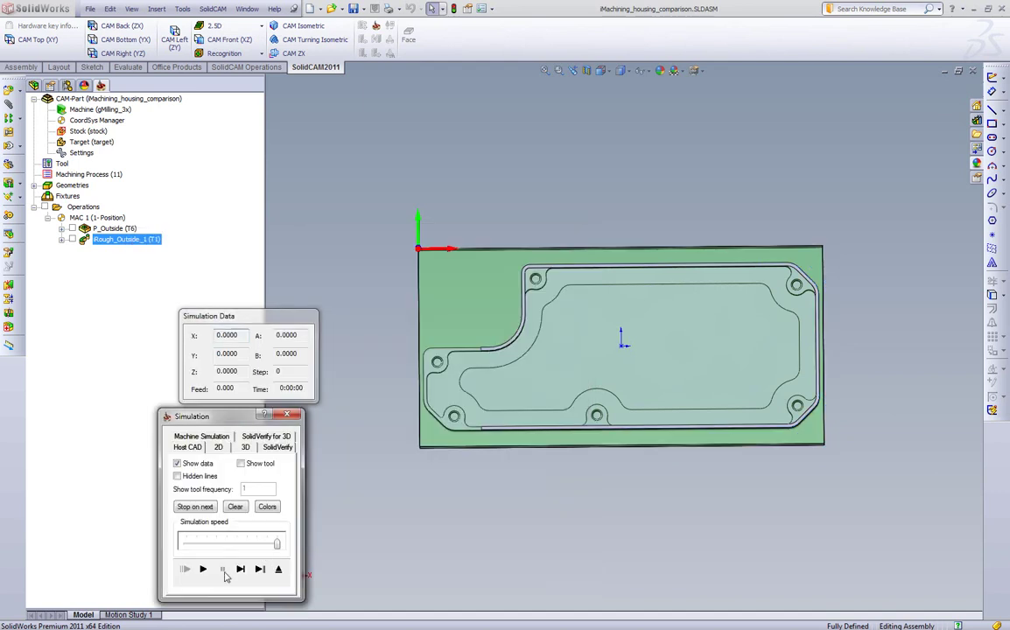
left_click(205, 570)
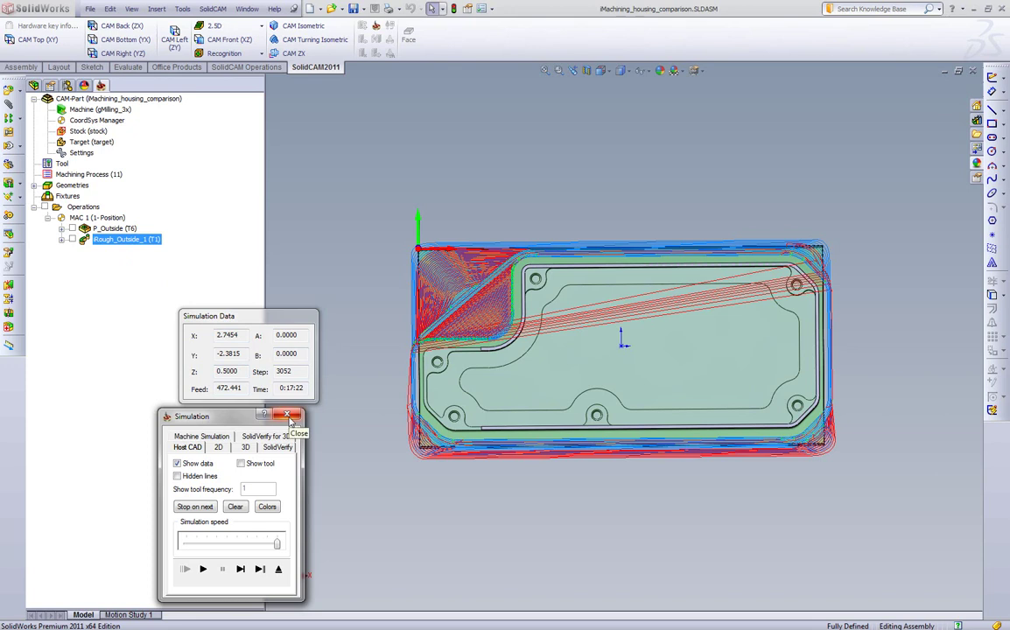
left_click(289, 416)
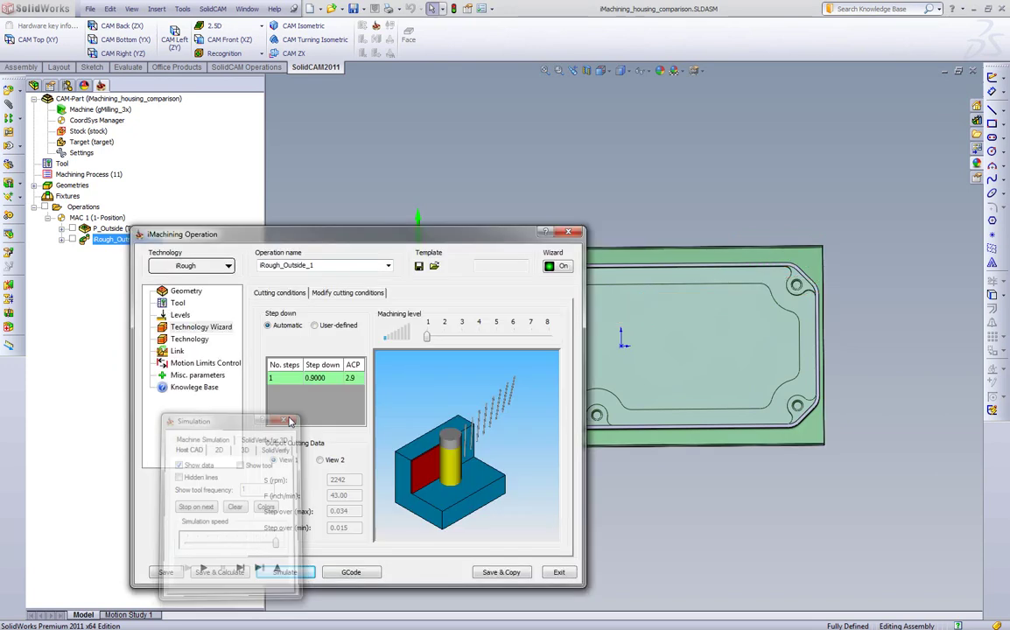
Recalculate iRough_Outside_1 at machining level 2 and simulate its toolpath in Host CAD, viewing the part from an angle
left_click(448, 338)
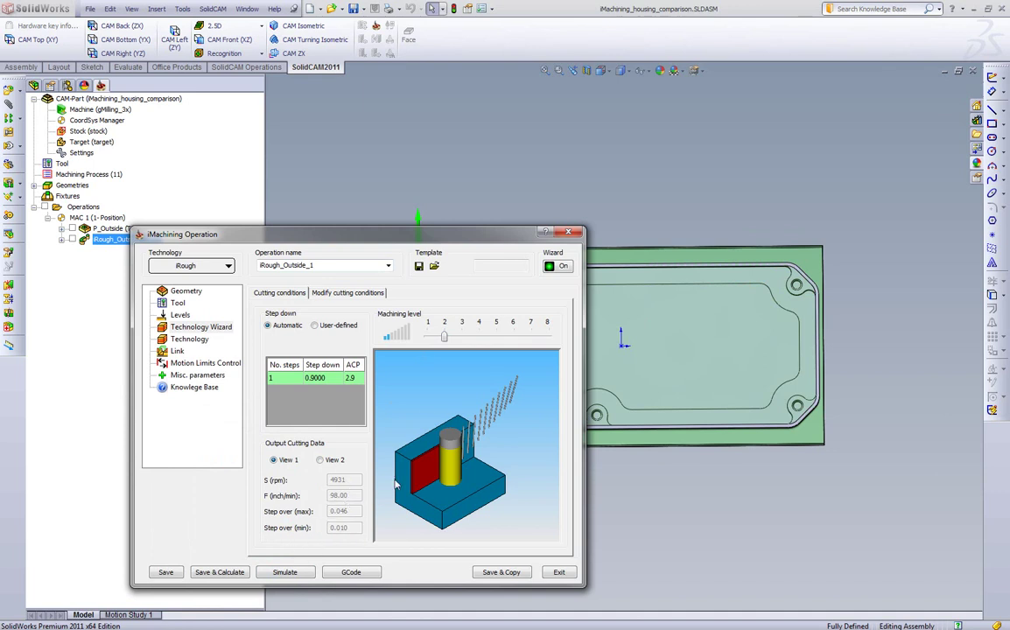
left_click(220, 573)
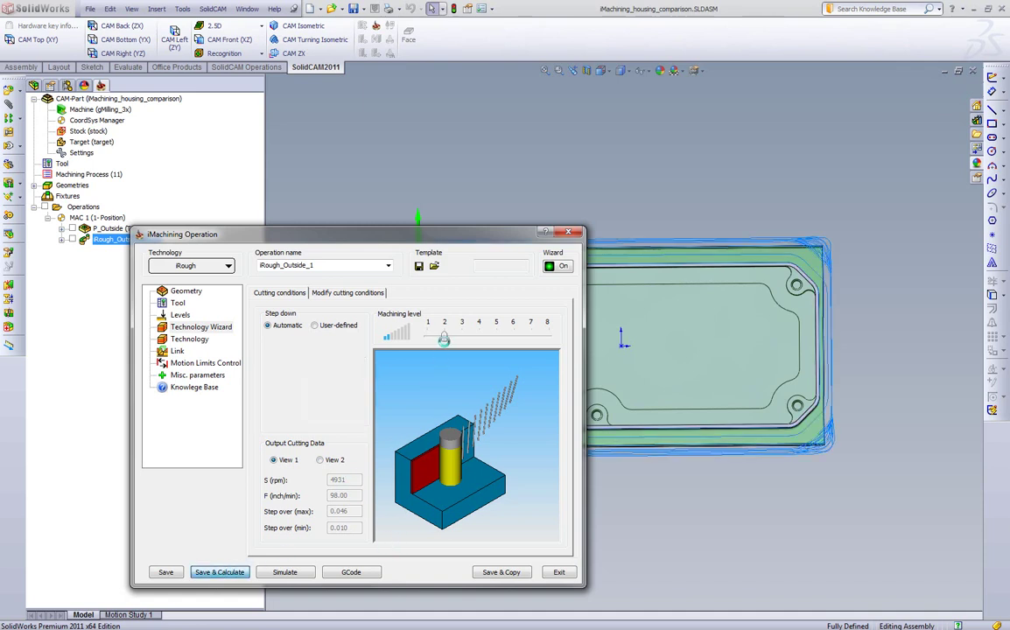
left_click(285, 573)
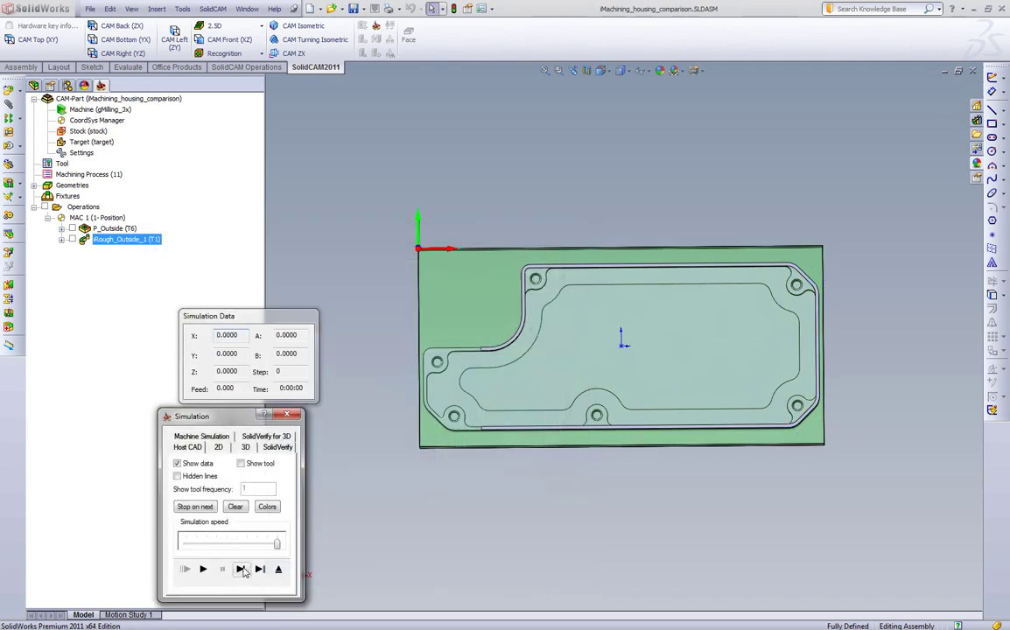
left_click(201, 570)
middle_click_drag(473, 516, 541, 412)
left_click(279, 570)
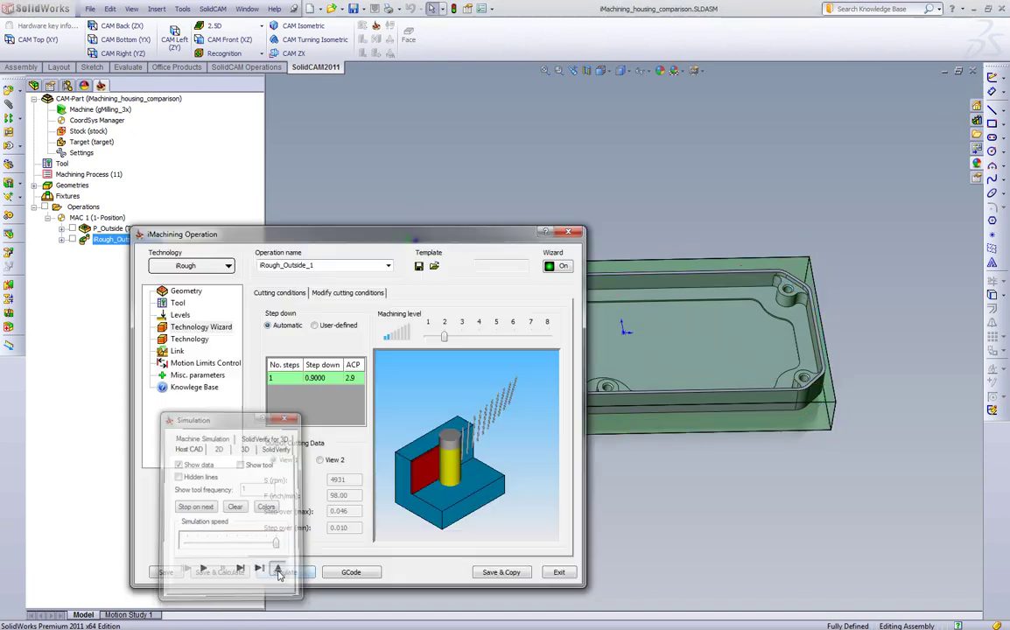
Recalculate iRough_Outside_1 at the most aggressive machining level, 8, and run its Host CAD simulation
left_click_drag(444, 338, 549, 343)
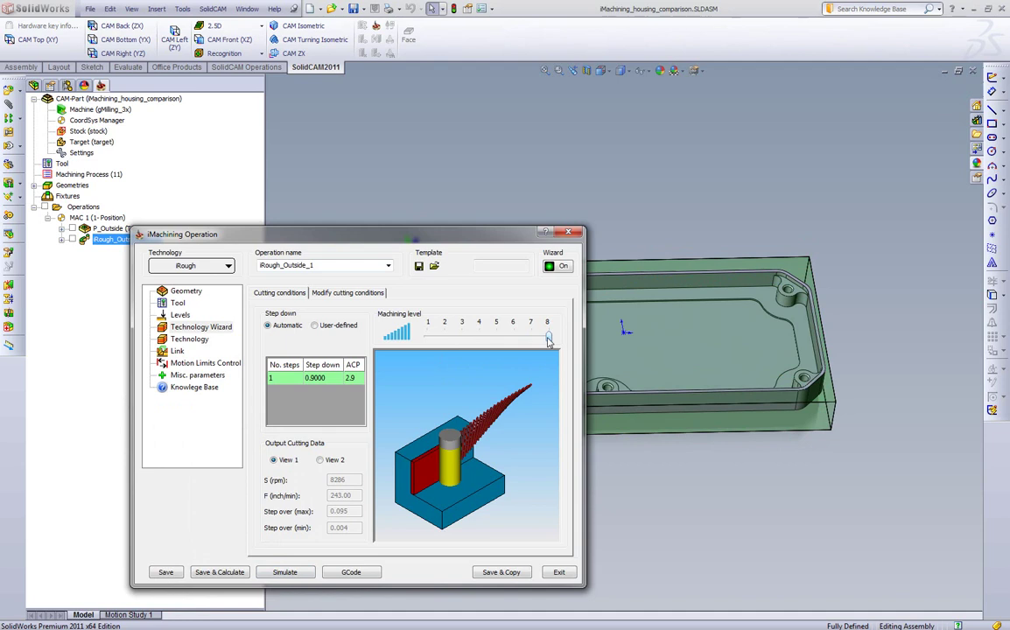
mouse_move(376, 466)
left_mouse_down()
mouse_move(422, 510)
mouse_move(386, 416)
left_mouse_up()
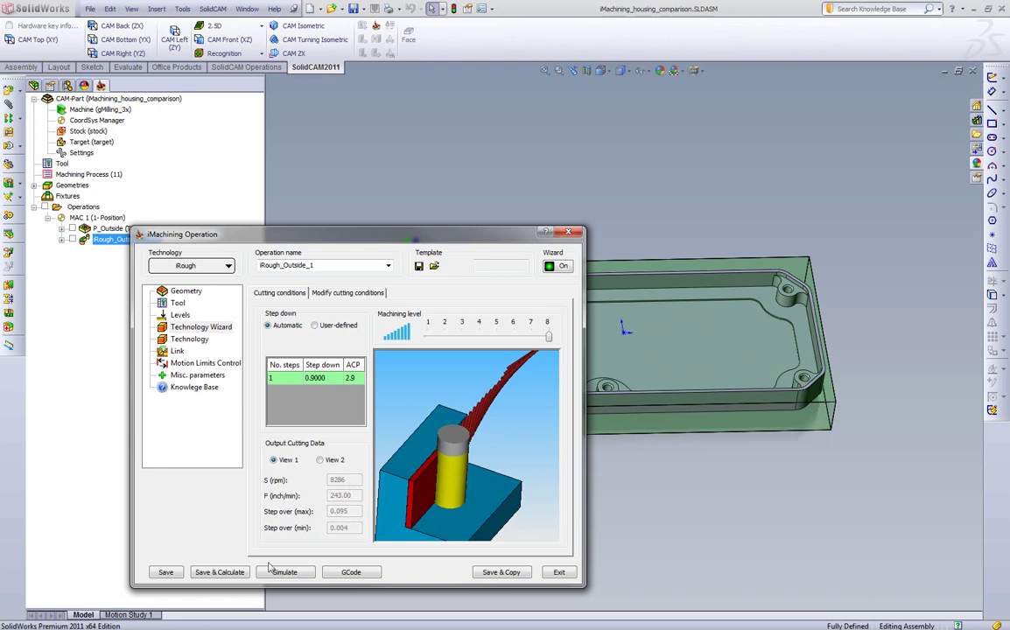
left_click(219, 572)
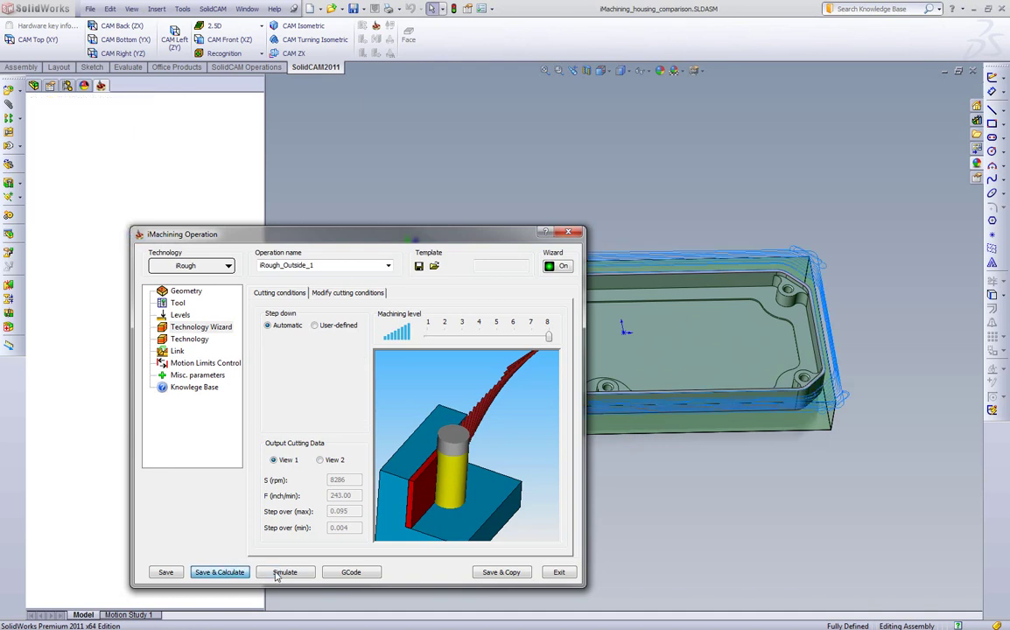
left_click(285, 573)
left_click(203, 570)
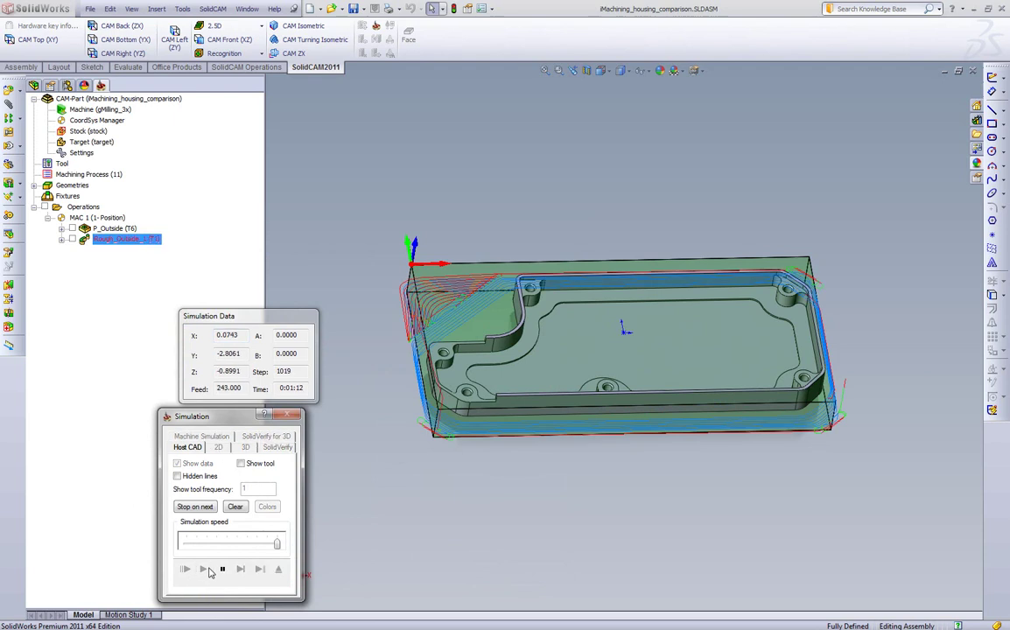